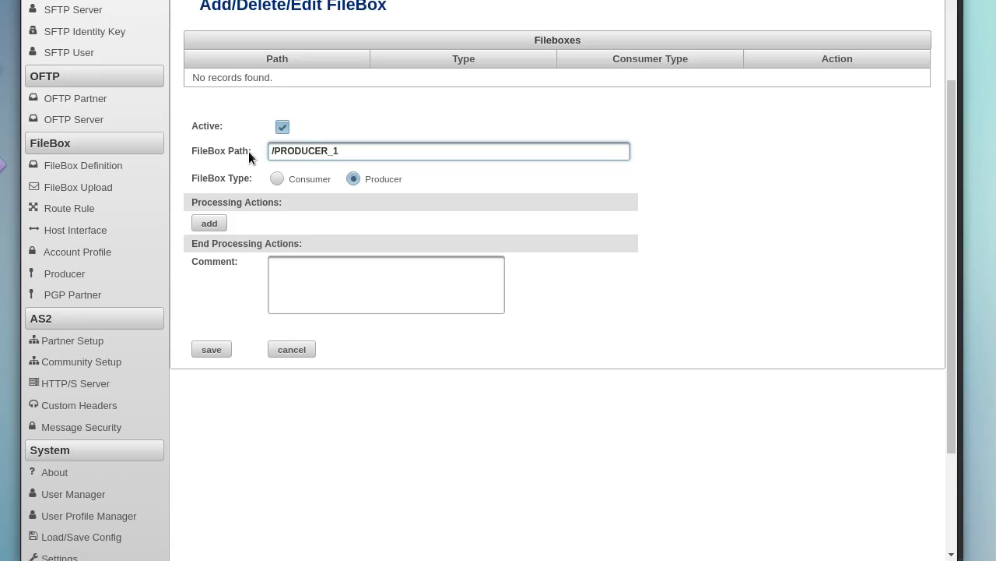
# - Save the new producer FileBox with the path /PRODUCER_1
pyautogui.click(285, 285)
pyautogui.click(220, 350)
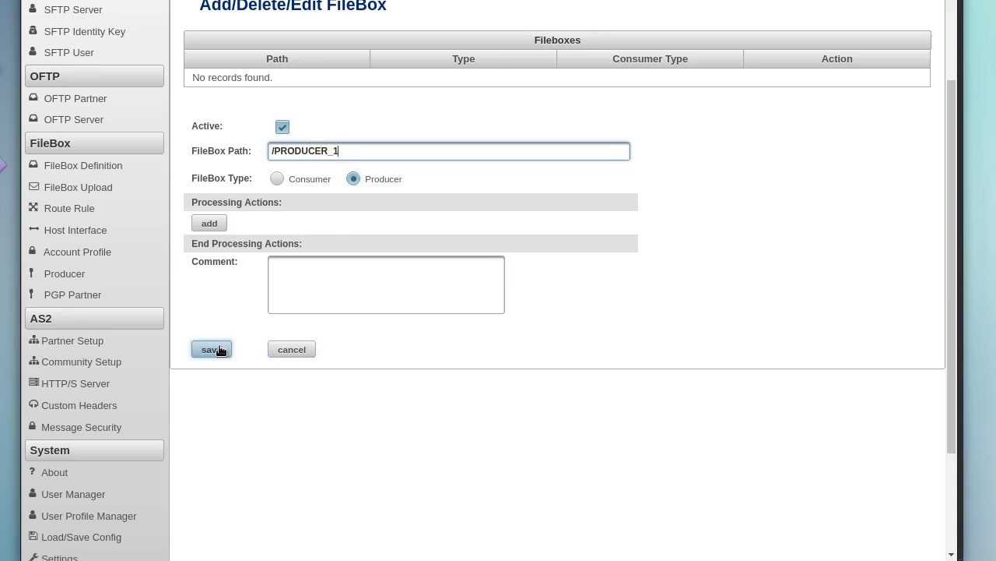
pyautogui.click(221, 351)
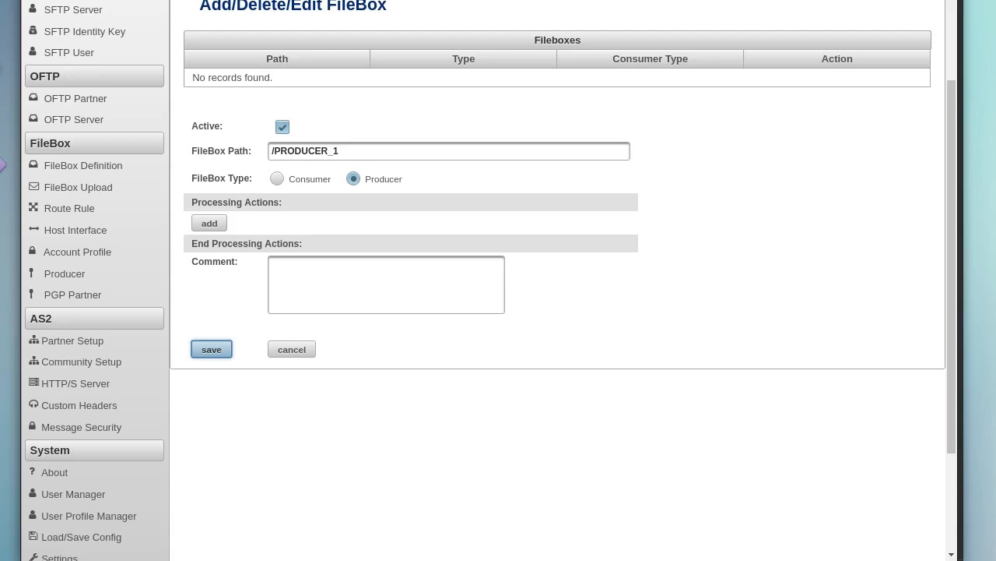
pyautogui.press('super')
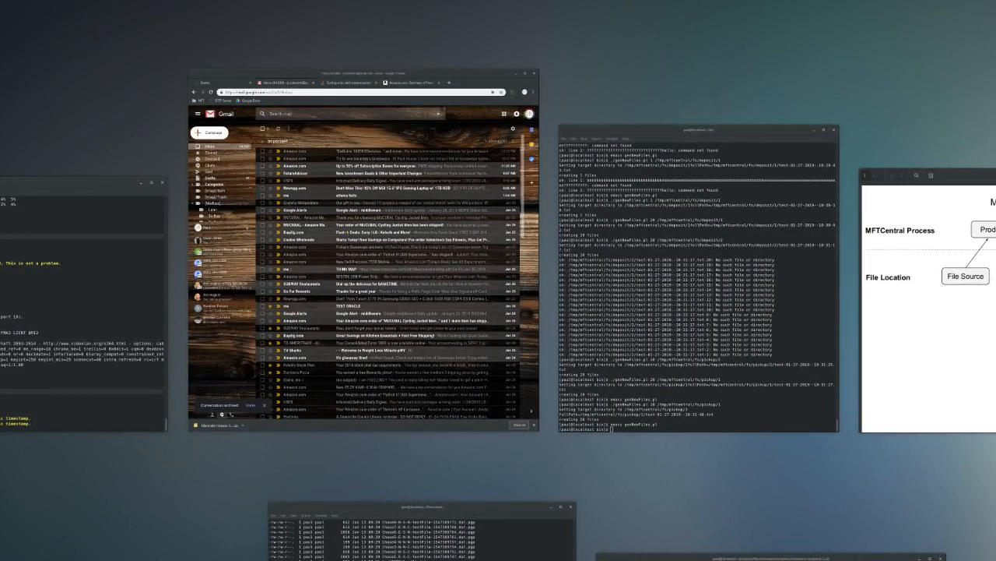
pyautogui.press('super')
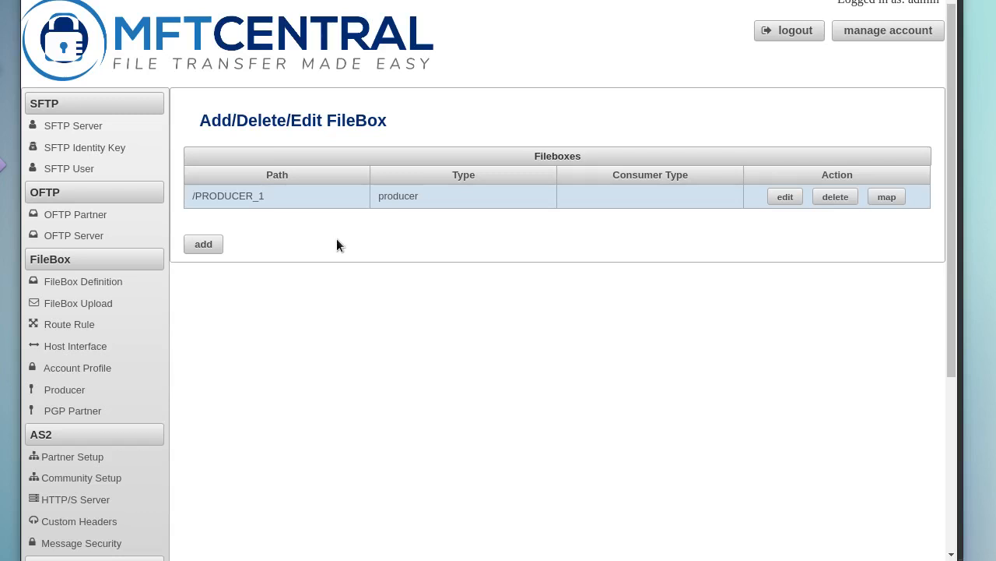
# - Add another FileBox and set its path to /CONSUMER_1
pyautogui.click(75, 287)
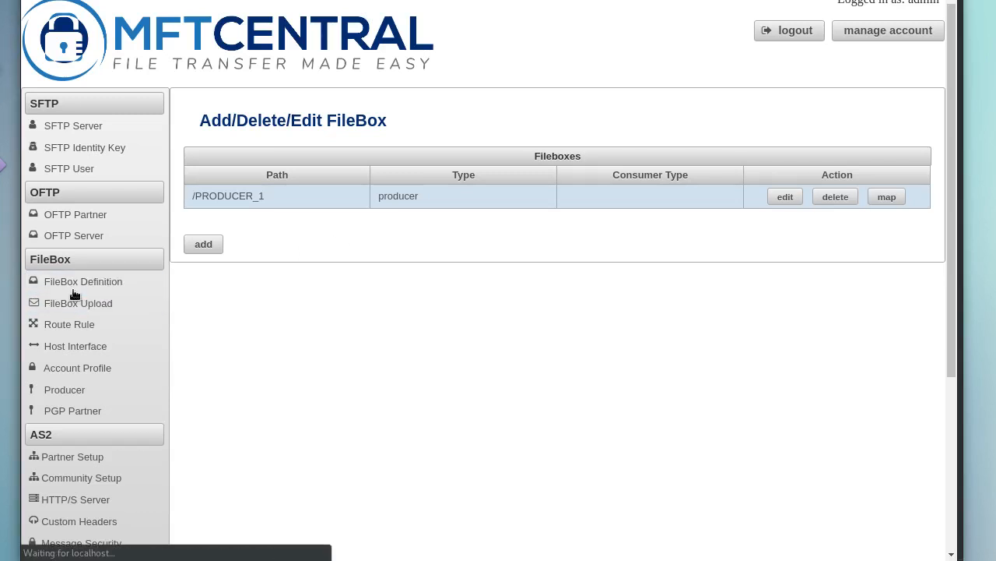
pyautogui.click(204, 244)
pyautogui.scroll(-5, 395, 71)
pyautogui.scroll(2, 387, 60)
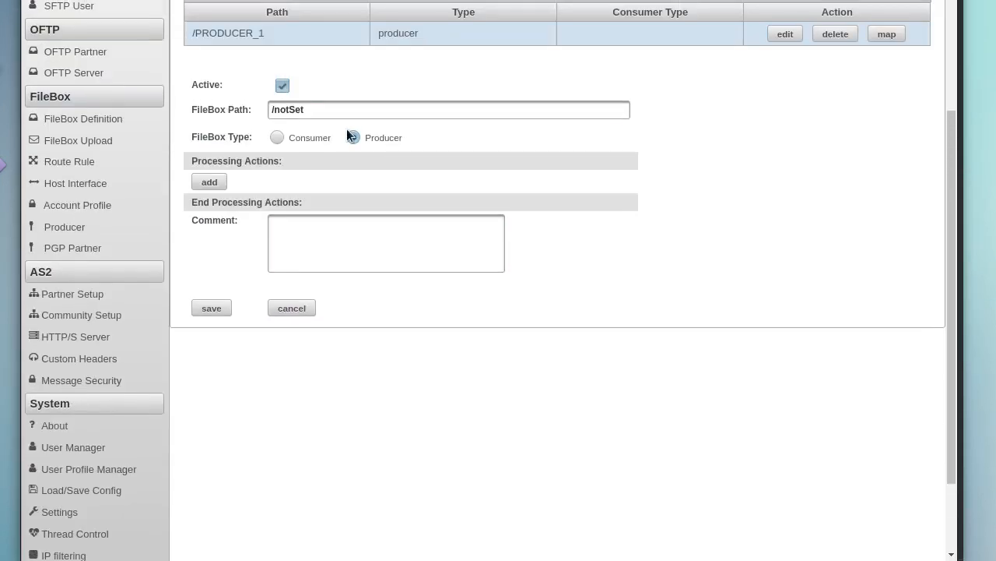
pyautogui.click(352, 137)
pyautogui.moveTo(355, 112); pyautogui.dragTo(209, 117)
pyautogui.write('/')
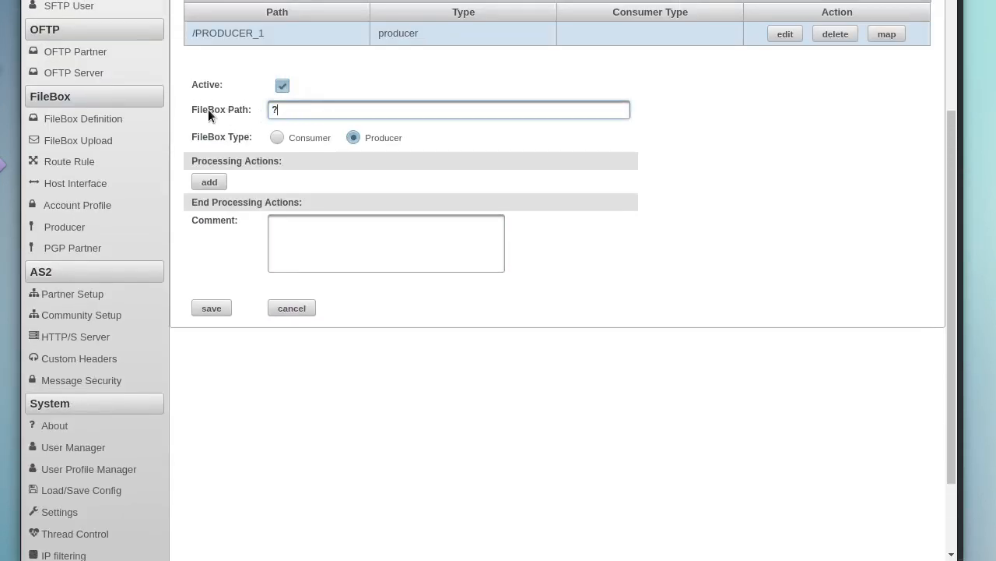
pyautogui.press('BackSpace')
pyautogui.write('/PRO')
pyautogui.press('BackSpace')
pyautogui.press('BackSpace')
pyautogui.press('BackSpace')
pyautogui.write('CONSUMER_1')
# - Make the /CONSUMER_1 FileBox a consumer of type FILESYSTEM
pyautogui.click(278, 138)
pyautogui.click(358, 167)
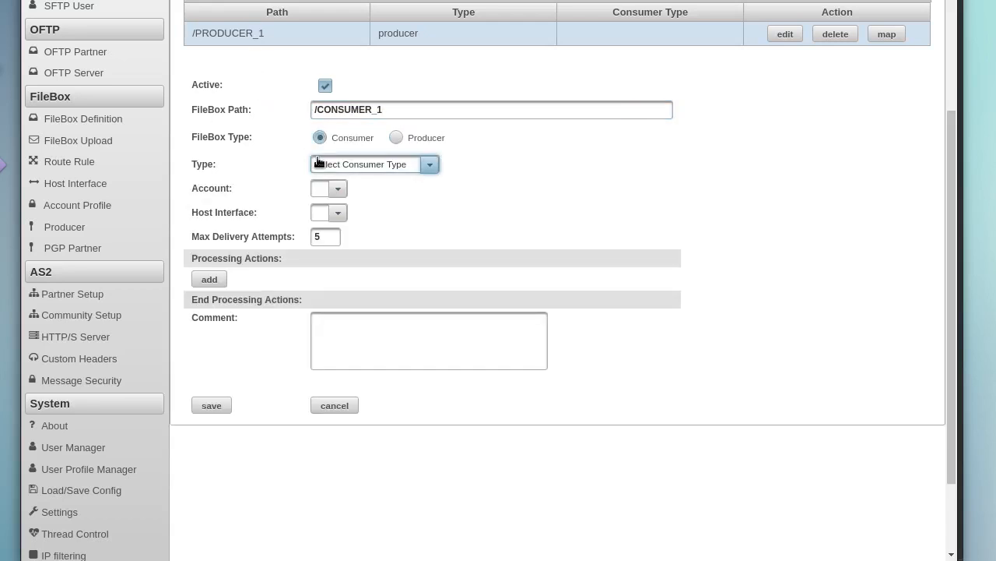
pyautogui.click(377, 168)
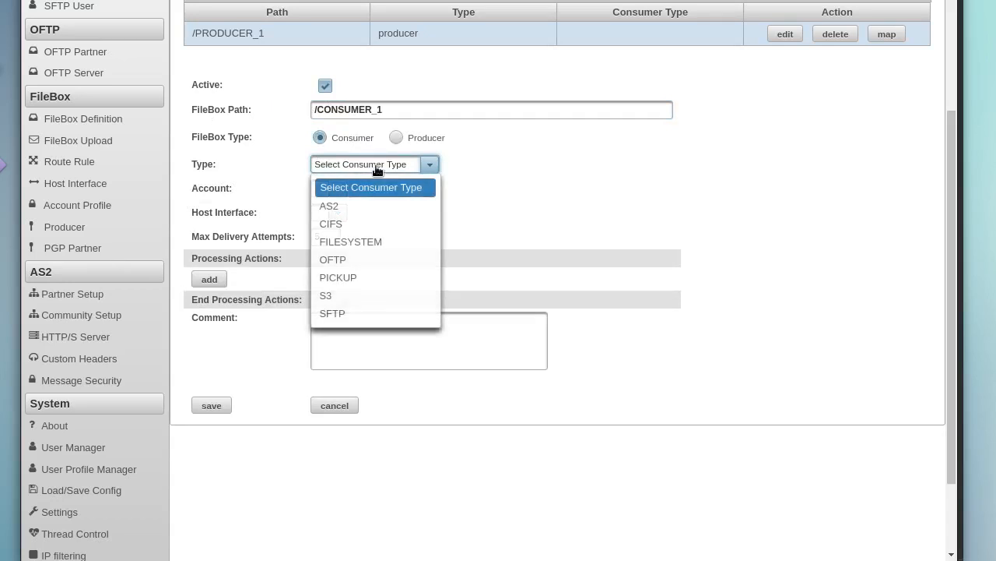
pyautogui.click(393, 241)
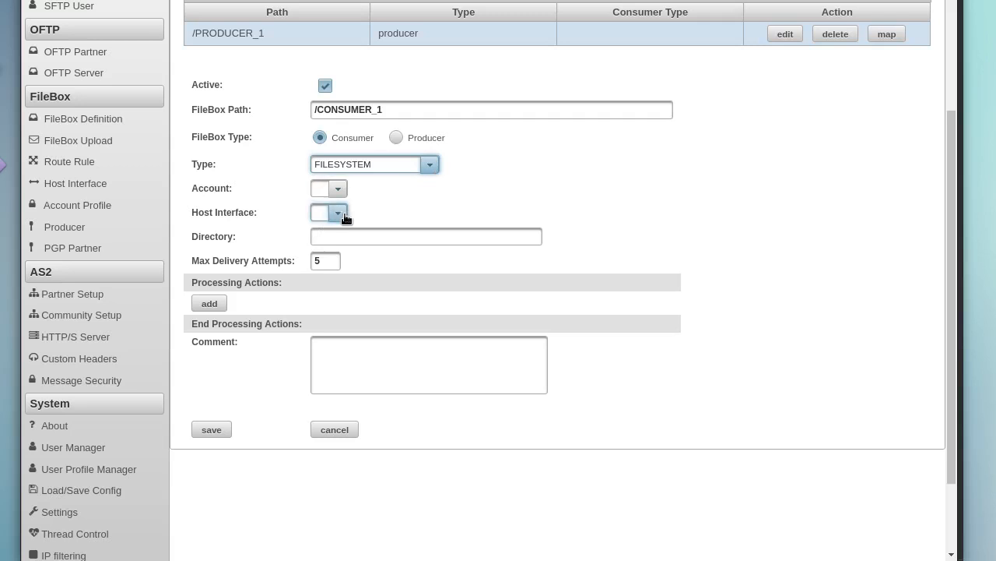
# - Set the consumer's directory to /tmp/test/consumerdropoff and save the FileBox
pyautogui.click(354, 238)
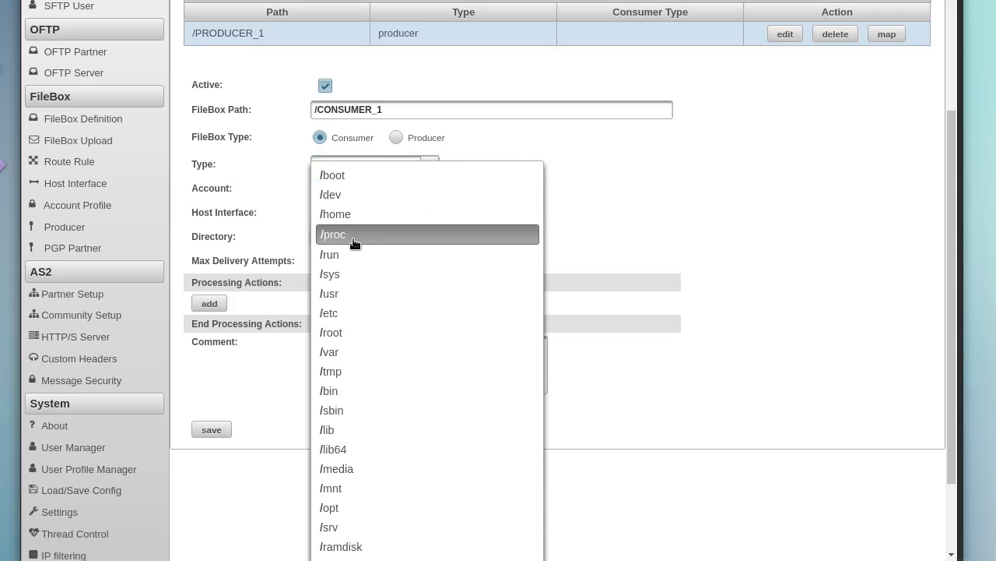
pyautogui.write('tmp/test')
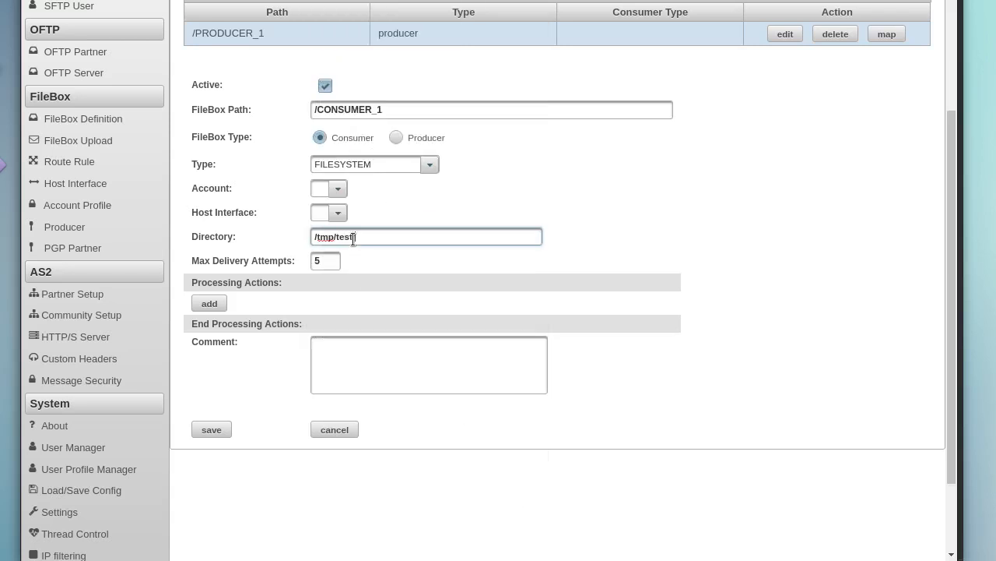
pyautogui.press('Down')
pyautogui.press('Tab')
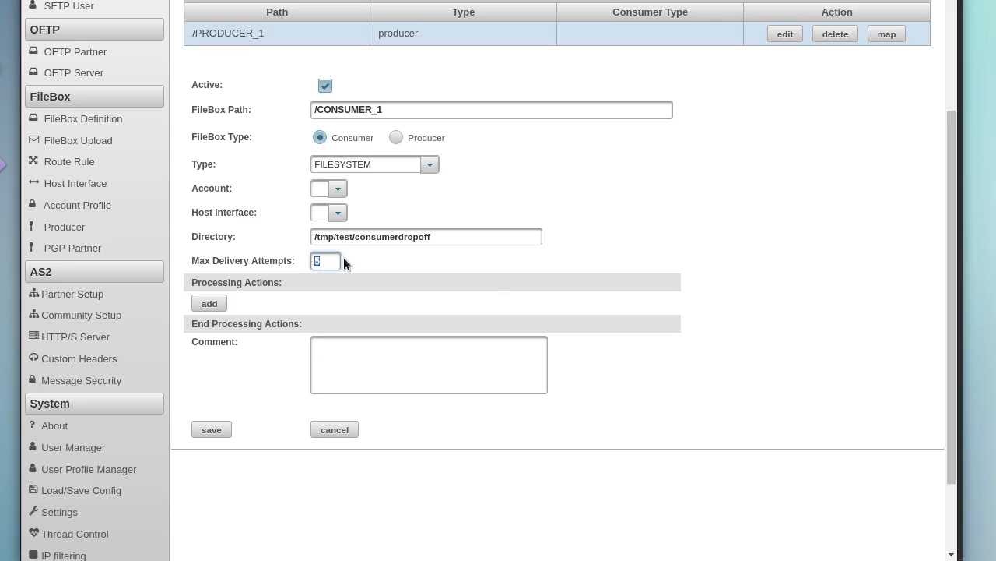
pyautogui.click(211, 430)
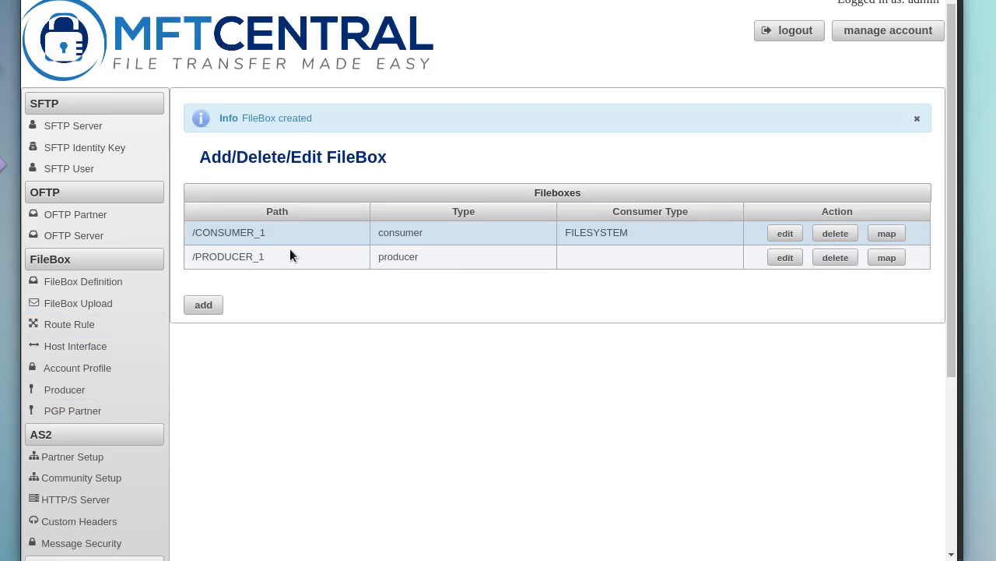
# - Add and save a STATIC route rule named ROUTE_RULE_1 from source /PRODUCER_1 to destination /CONSUMER_1
pyautogui.click(90, 324)
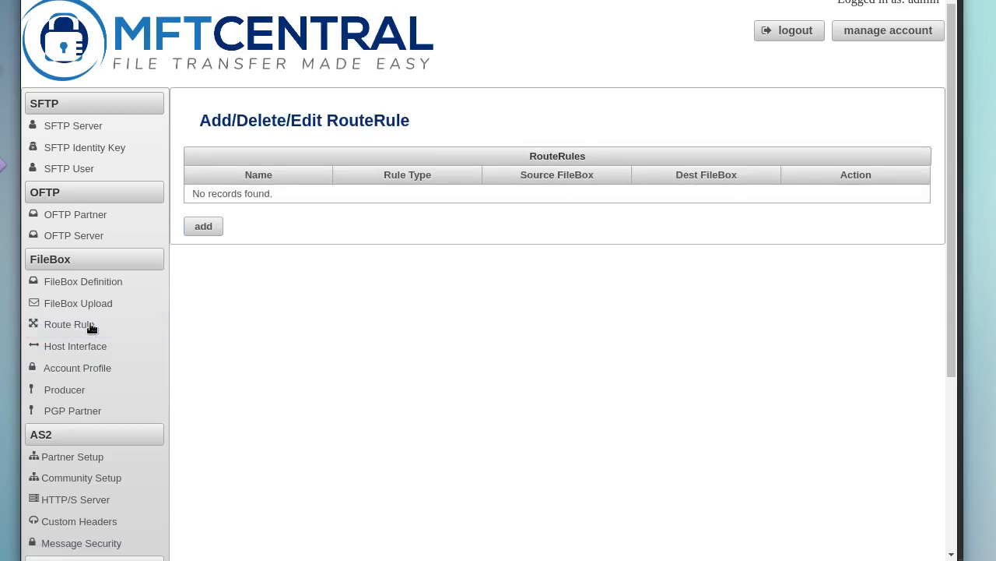
pyautogui.click(219, 231)
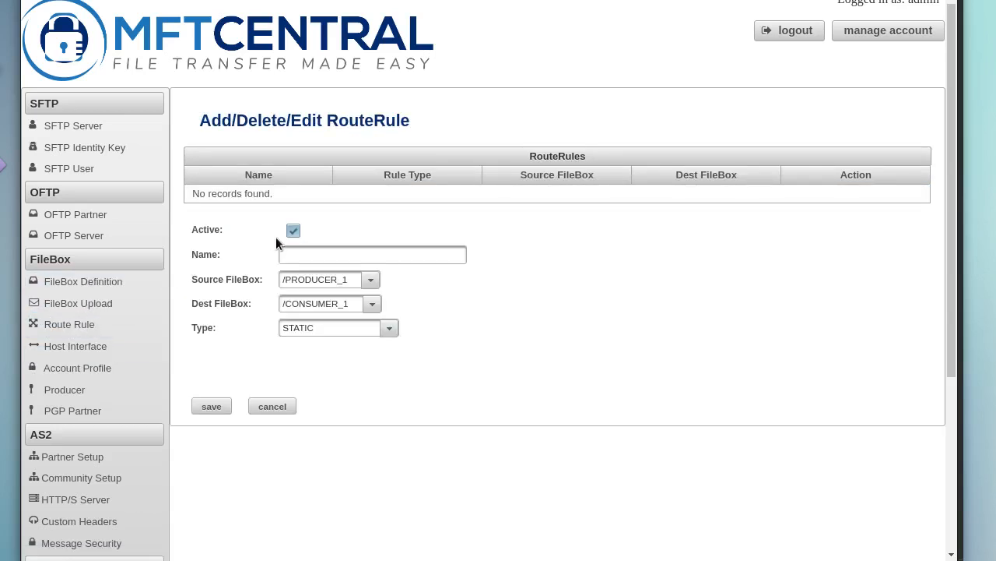
pyautogui.click(333, 254)
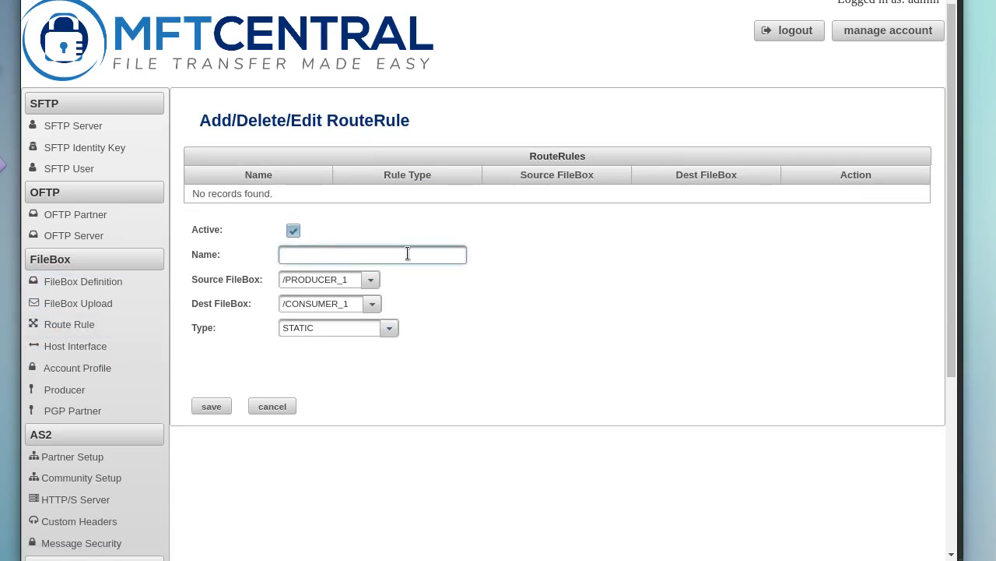
pyautogui.write('ROUTE_RULE_1')
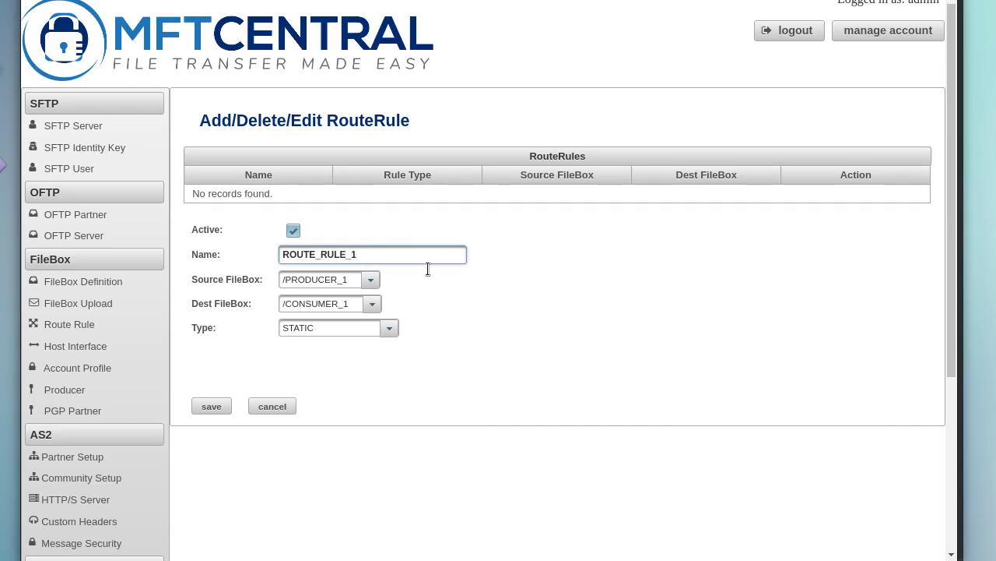
pyautogui.click(371, 279)
pyautogui.click(377, 301)
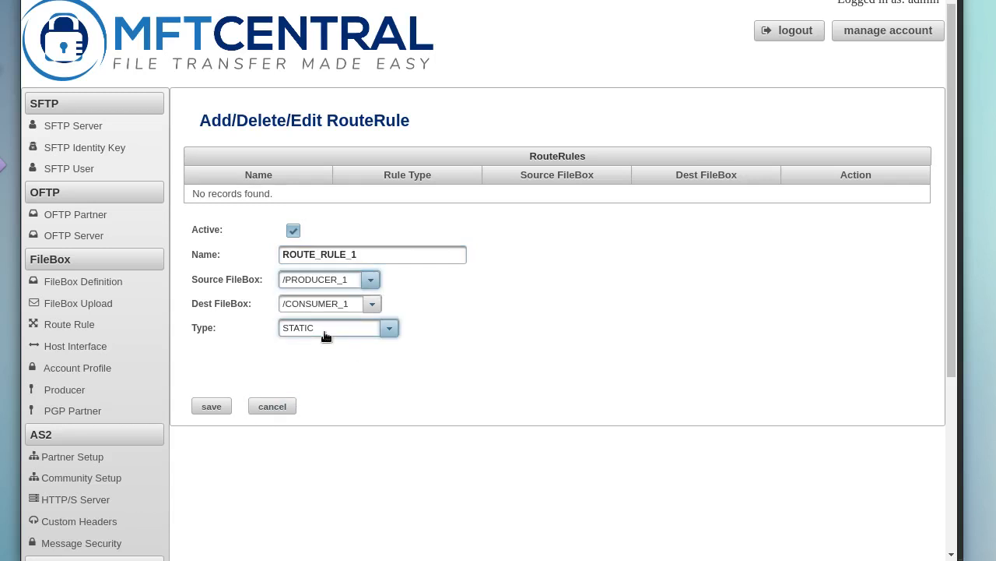
pyautogui.click(216, 411)
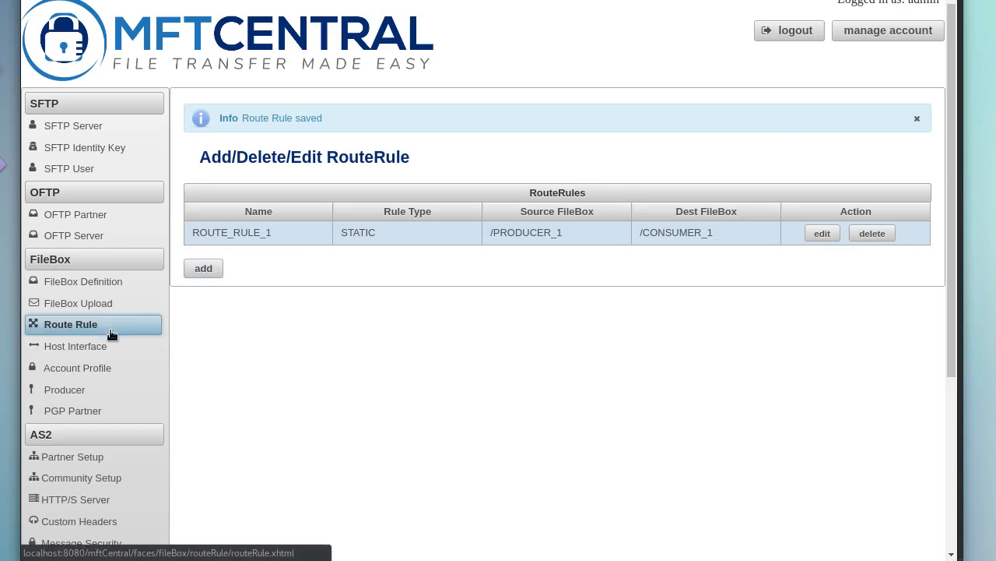
# - Add a producer named PRODUCER_1 with the FileBox path /PRODUCER_1
pyautogui.click(95, 388)
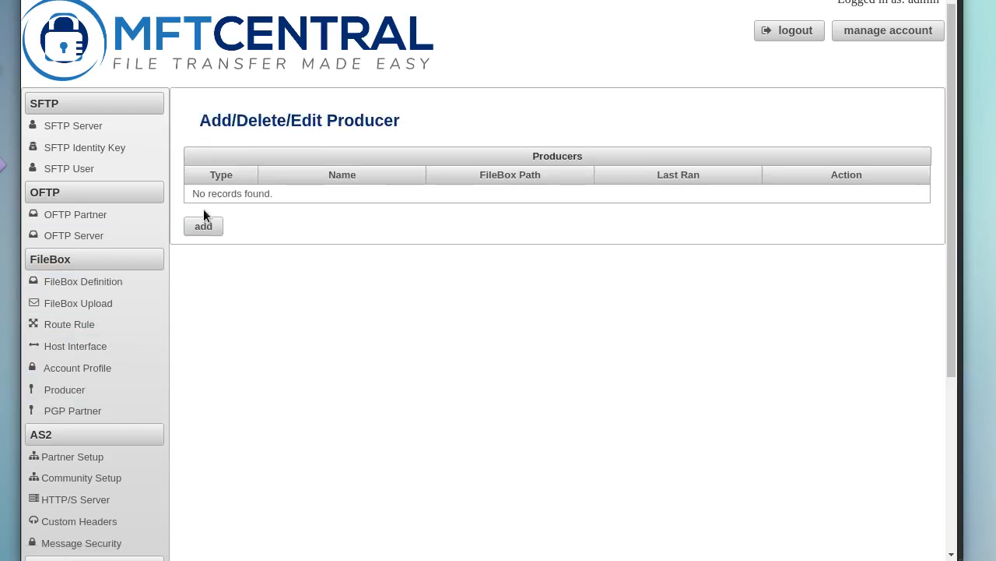
pyautogui.click(203, 225)
pyautogui.click(367, 253)
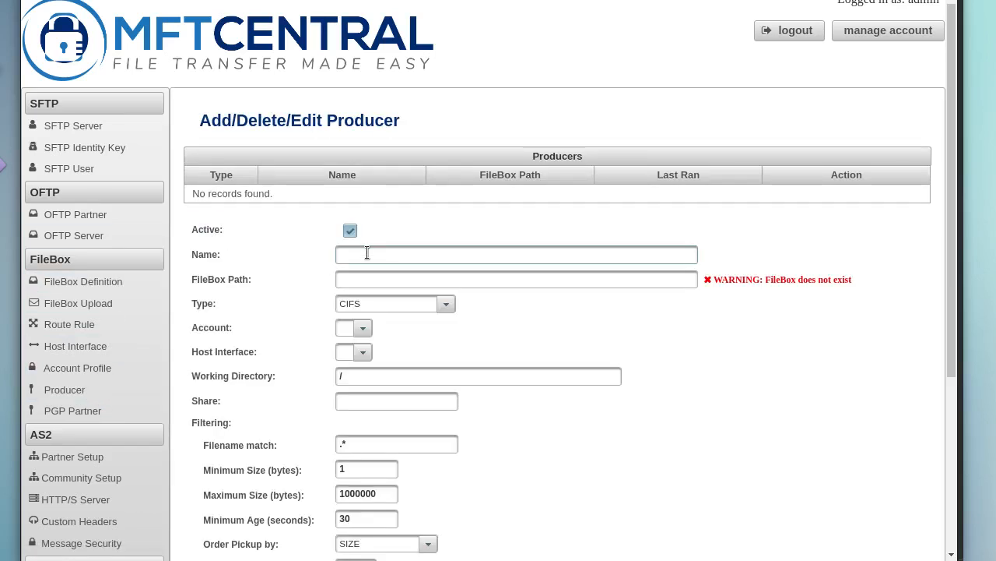
pyautogui.write('PR')
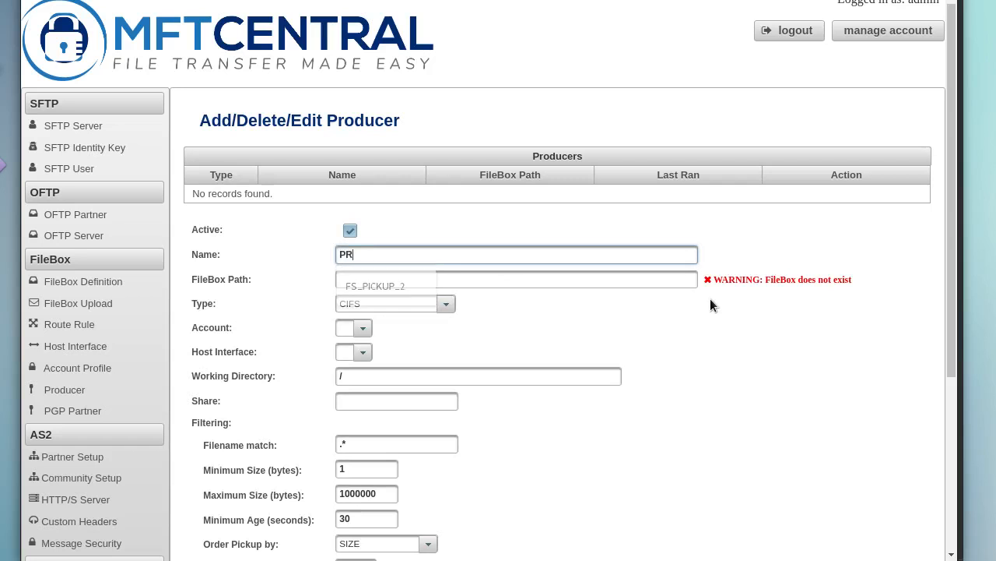
pyautogui.write('ODUCER_1')
pyautogui.press('Tab')
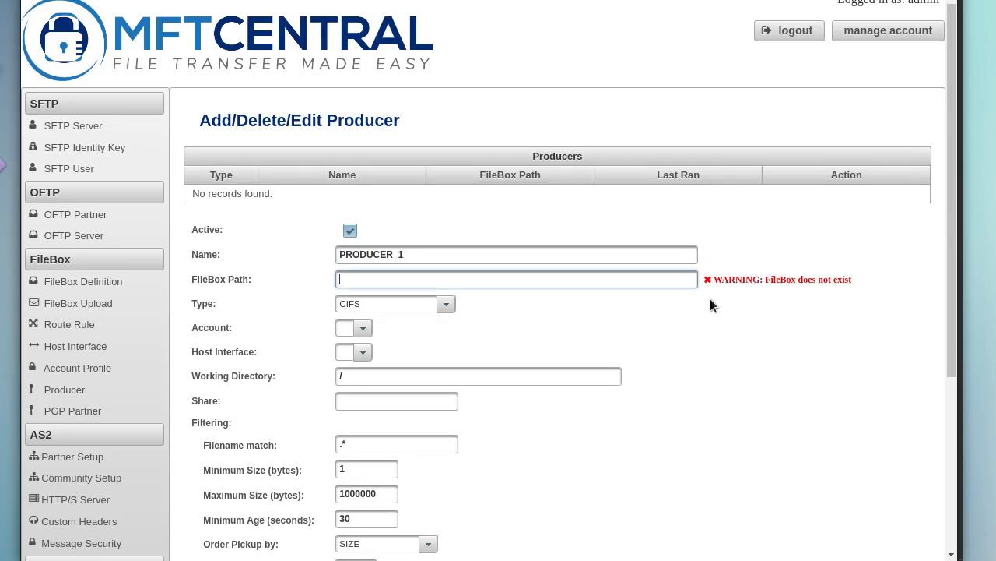
pyautogui.write('/')
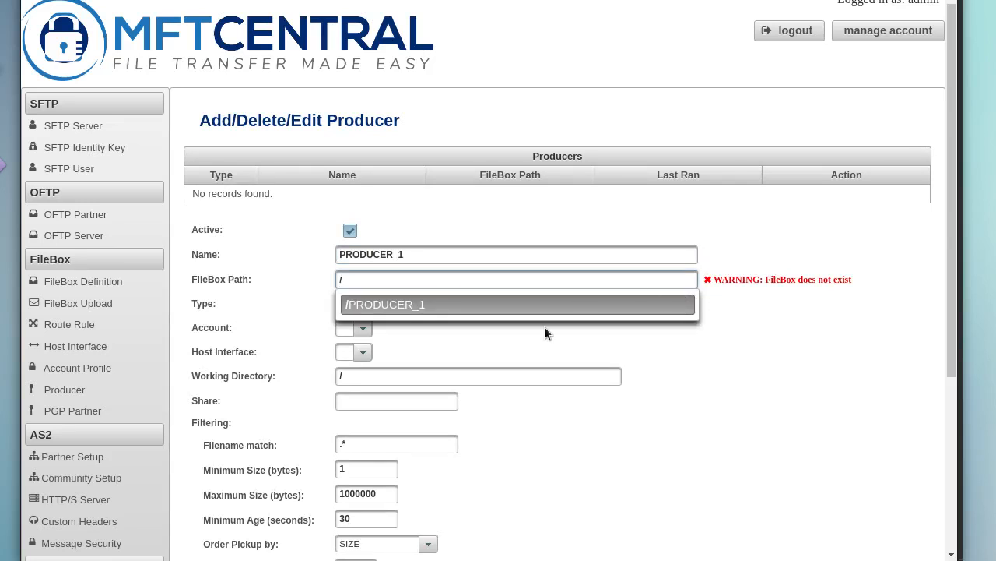
pyautogui.click(381, 304)
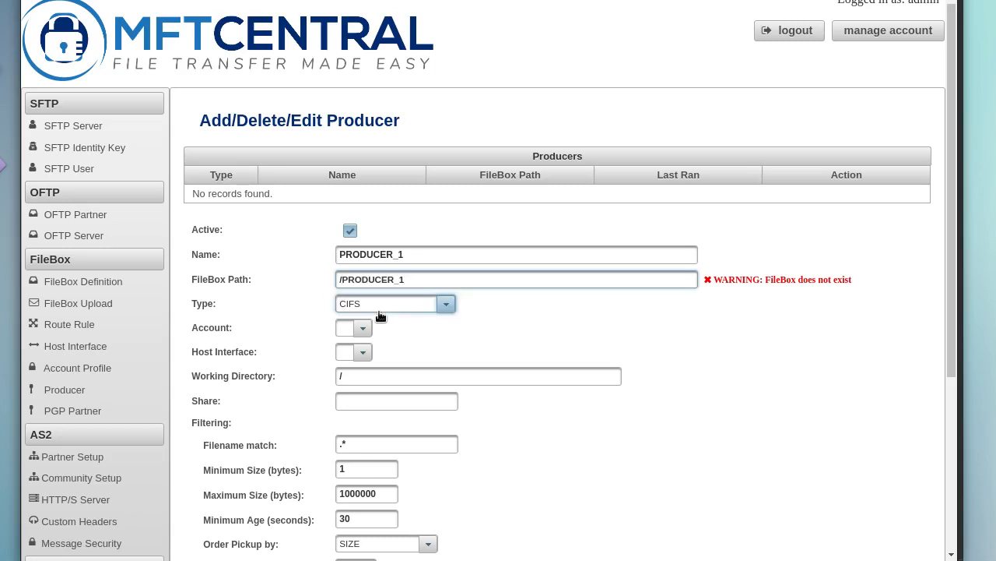
# - Set the producer's type to FILESYSTEM and its local path to /tmp/test/producerpickup
pyautogui.click(446, 306)
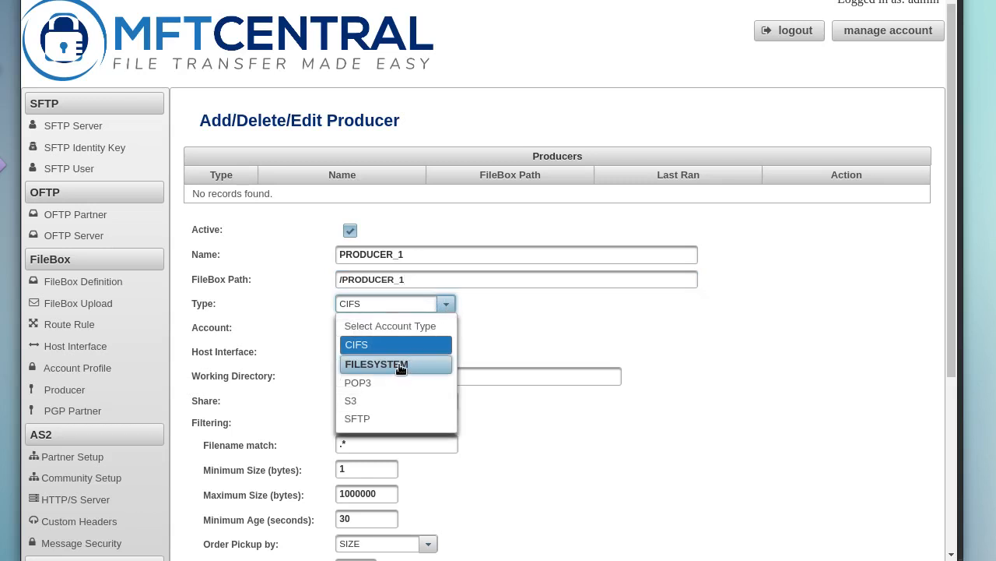
pyautogui.click(400, 364)
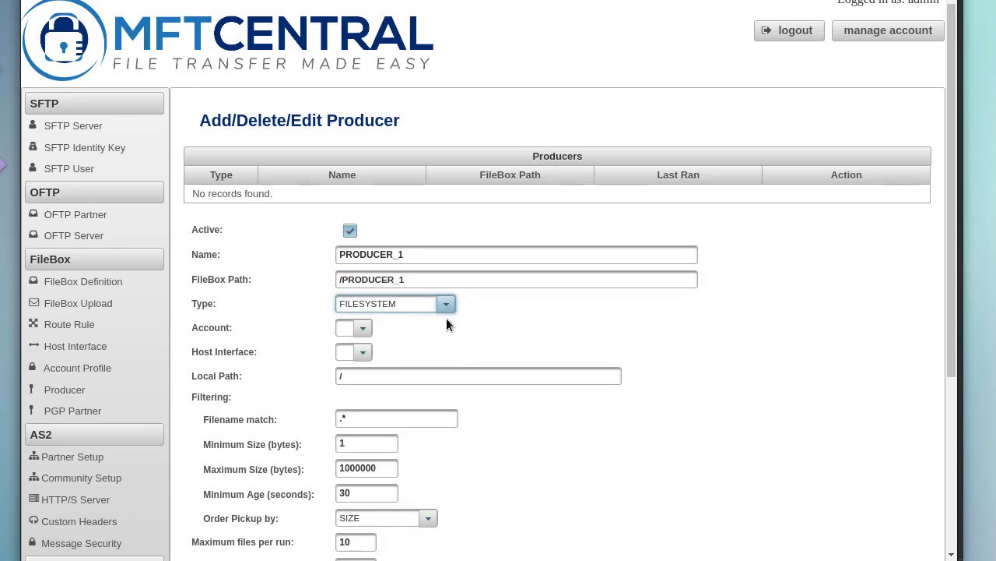
pyautogui.click(350, 379)
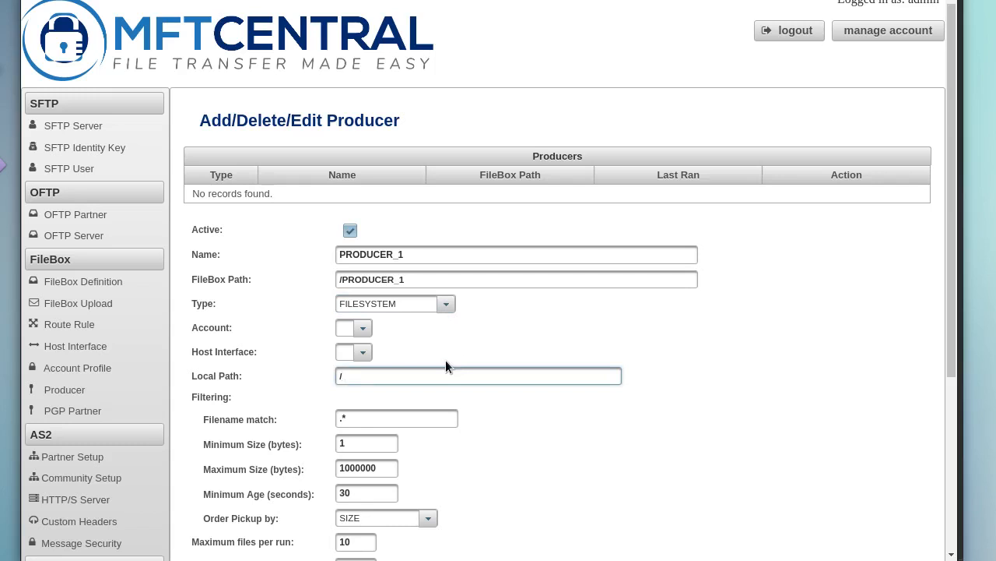
pyautogui.press('BackSpace')
pyautogui.write('/tmp/')
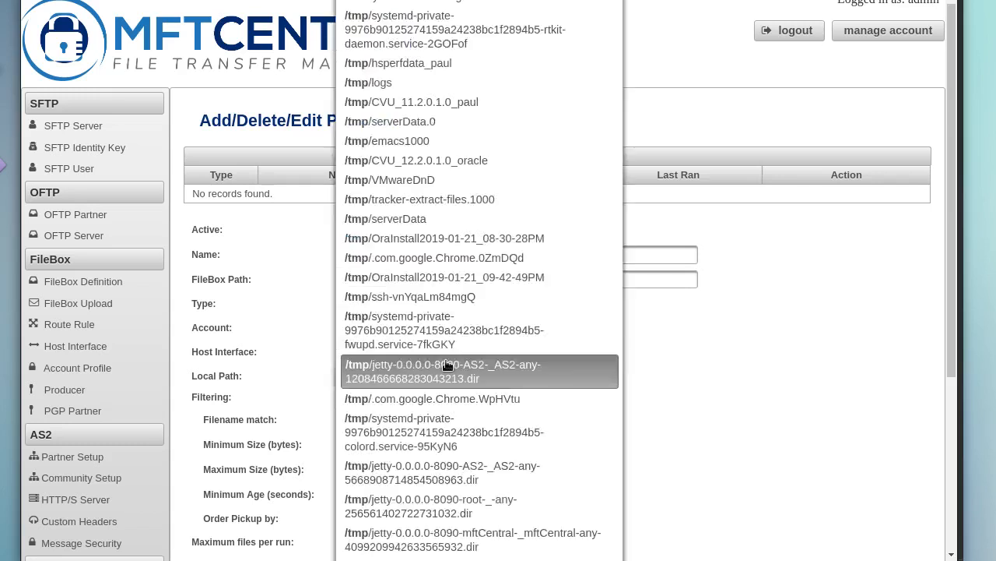
pyautogui.write('test/producerpickup')
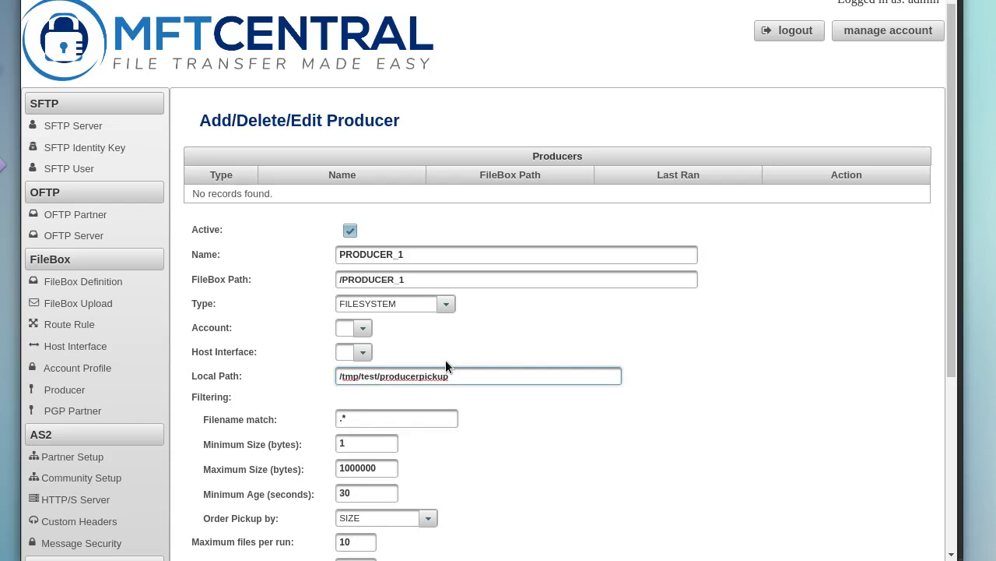
pyautogui.scroll(-1, 601, 368)
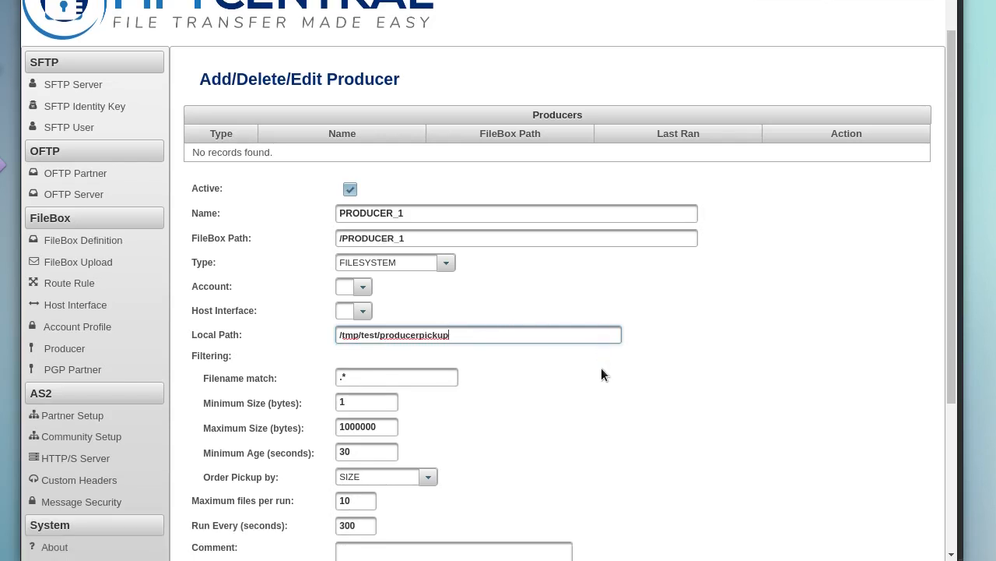
pyautogui.scroll(-1, 605, 378)
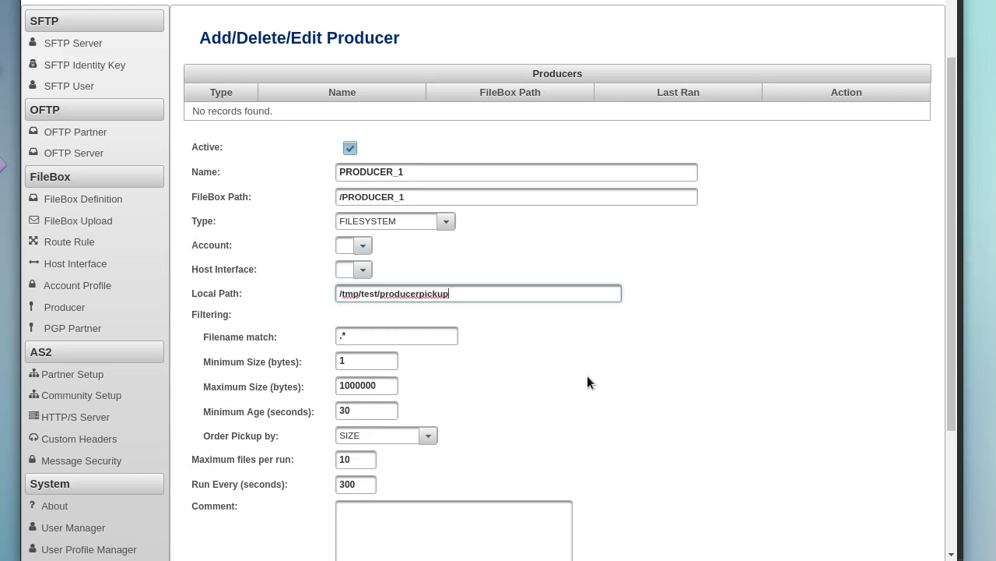
pyautogui.click(357, 460)
pyautogui.moveTo(357, 460); pyautogui.dragTo(341, 460)
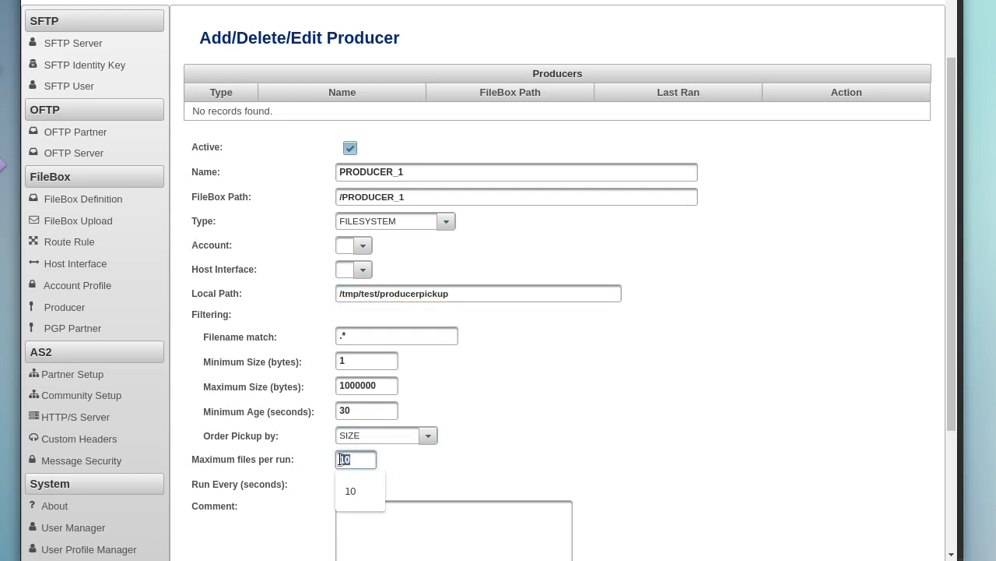
pyautogui.click(368, 467)
pyautogui.click(355, 485)
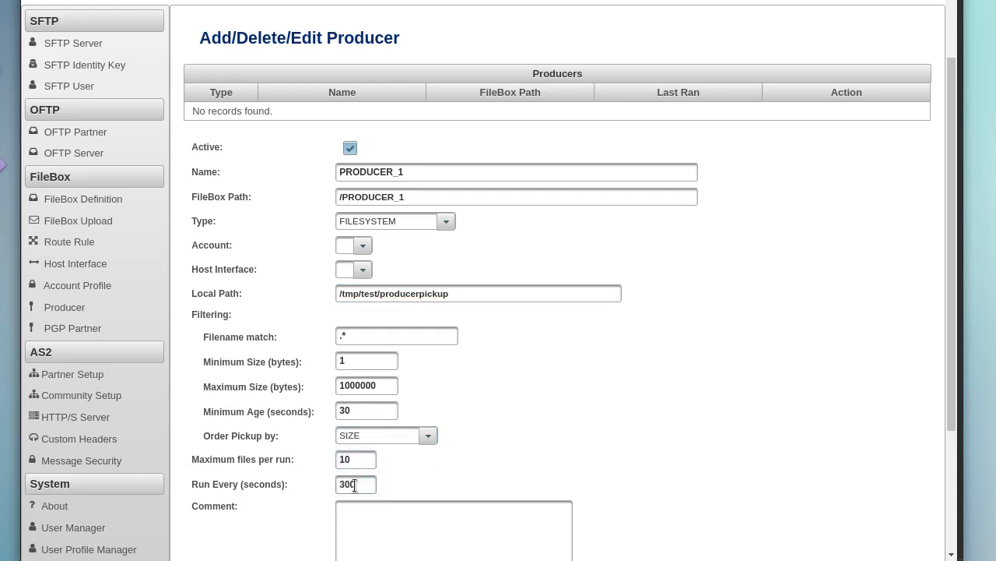
# - Set the producer's minimum file age to 5 seconds
pyautogui.click(374, 360)
pyautogui.click(421, 376)
pyautogui.click(394, 385)
pyautogui.click(383, 413)
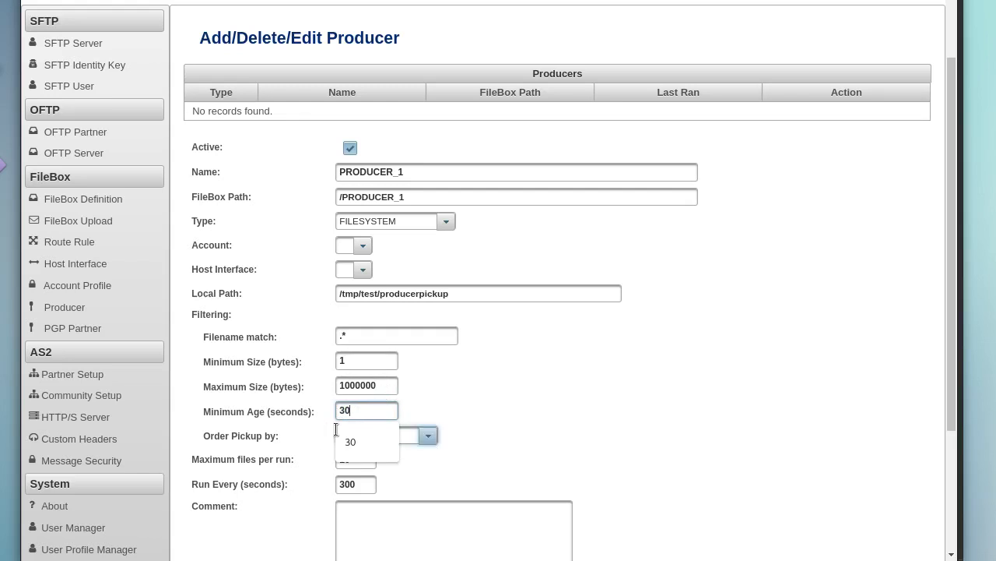
pyautogui.write('5')
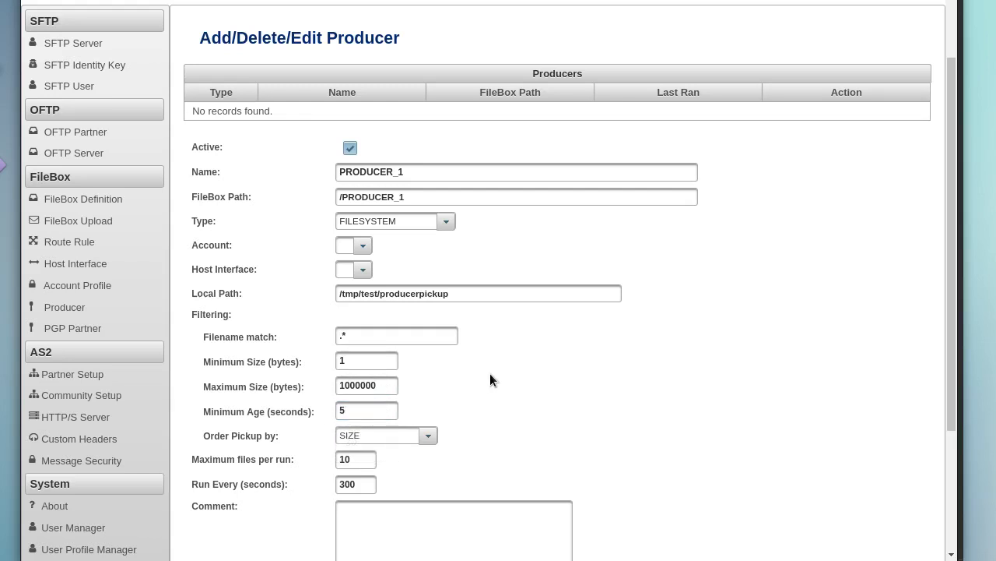
# - Set the producer to run every 5 seconds and save it
pyautogui.scroll(-2, 490, 373)
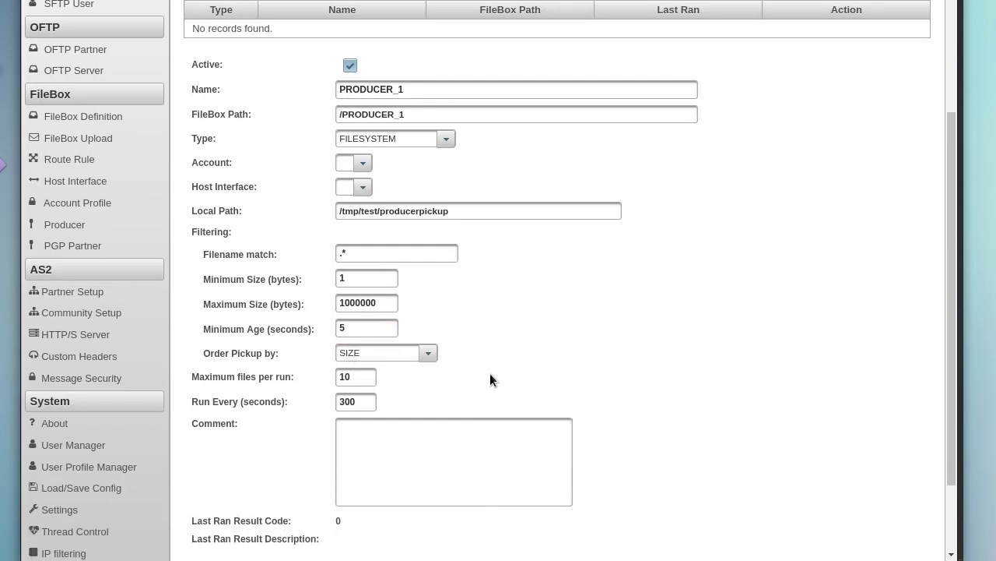
pyautogui.click(365, 401)
pyautogui.moveTo(365, 401); pyautogui.dragTo(322, 405)
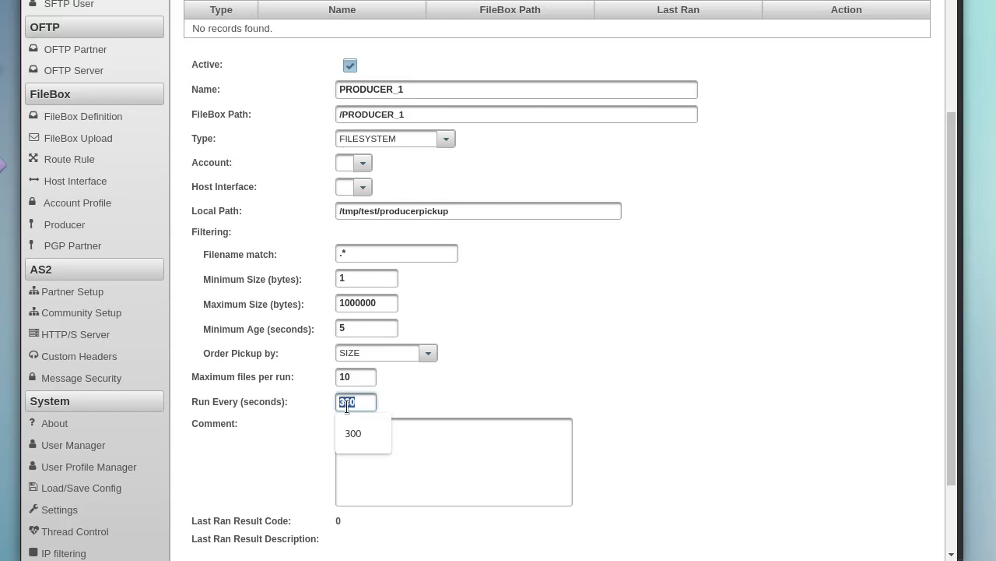
pyautogui.write('5')
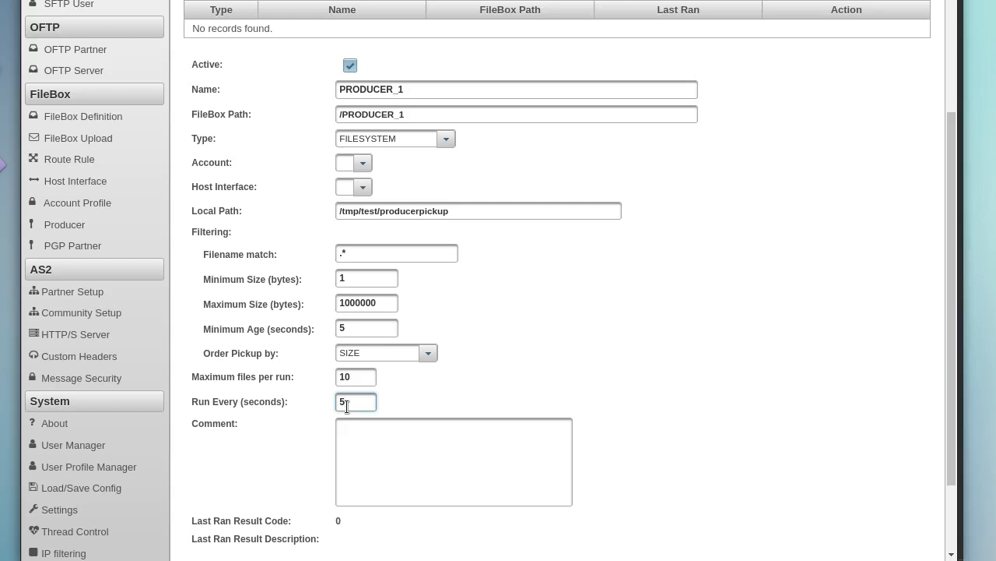
pyautogui.scroll(-2, 584, 366)
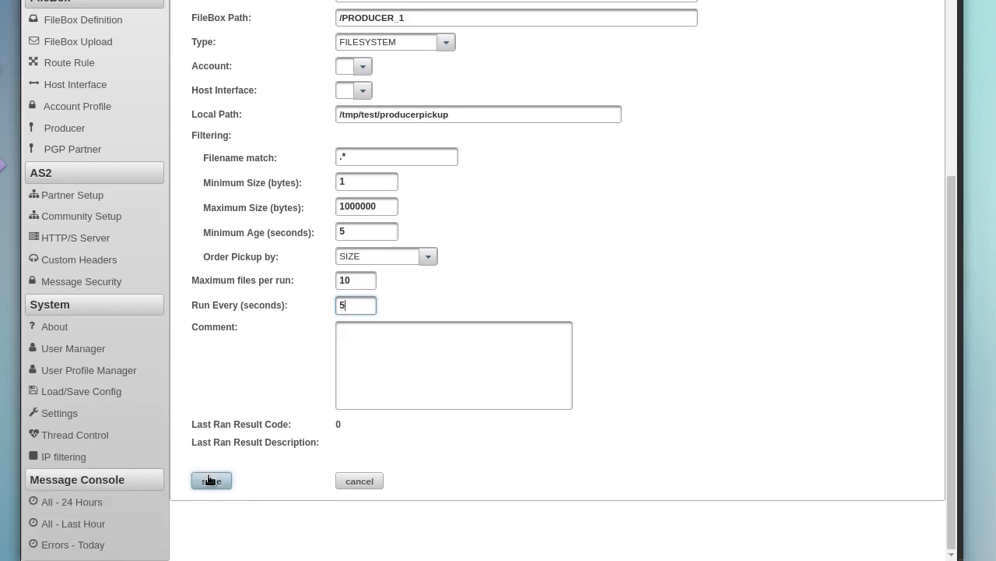
pyautogui.click(212, 481)
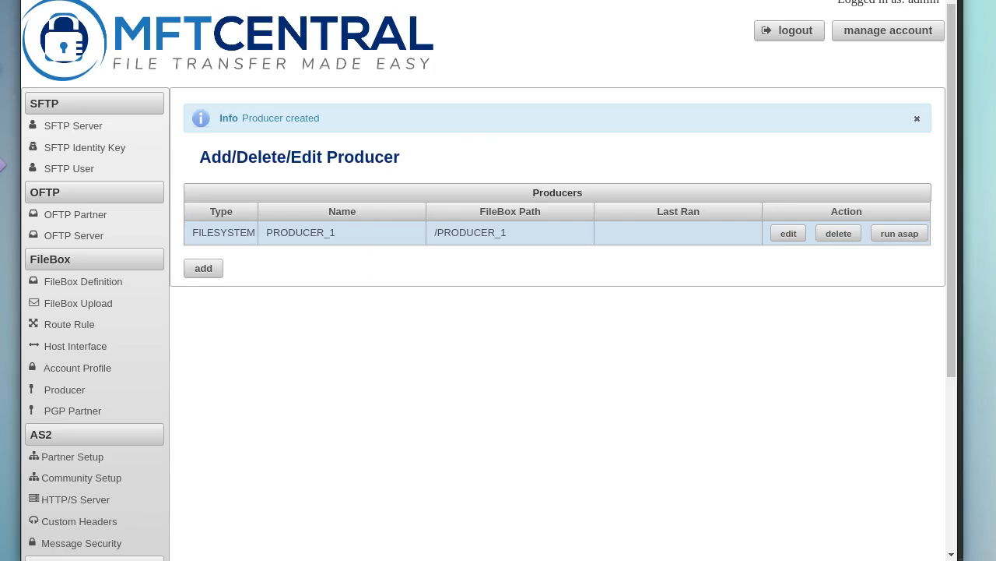
# - Switch to the terminal, print the working directory and list its contents in long format with ls -alt
pyautogui.hotkey('alt', 'Tab')
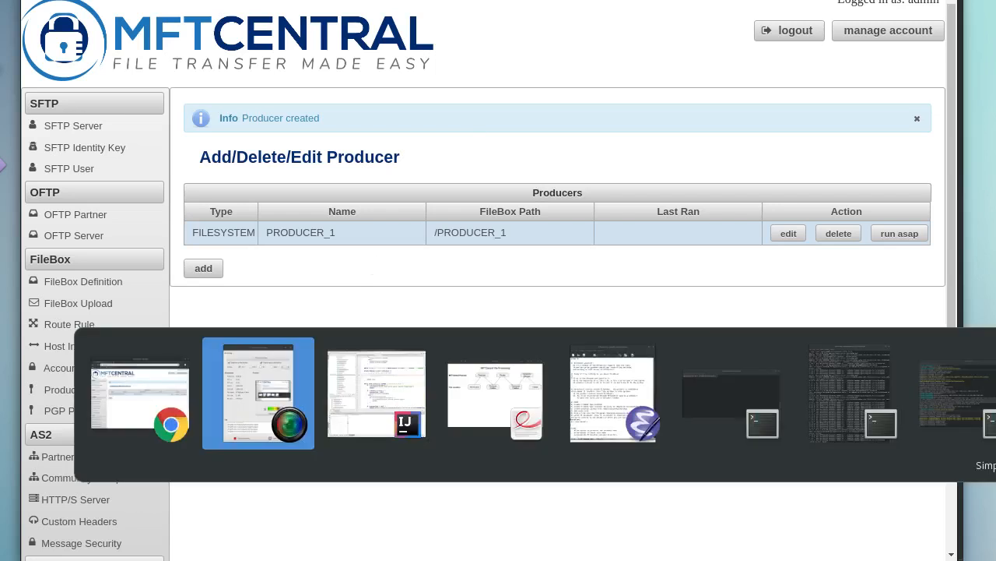
pyautogui.hotkey('alt', 'Tab')
pyautogui.hotkey('alt', 'Tab')
pyautogui.hotkey('alt', 'Tab')
pyautogui.hotkey('alt', 'Tab')
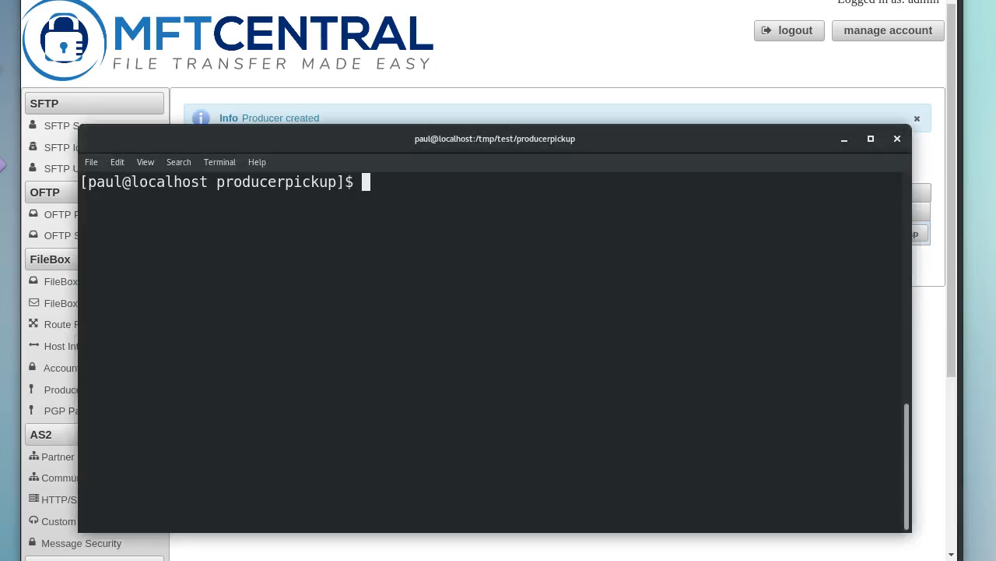
pyautogui.write('pwd')
pyautogui.press('Return')
pyautogui.write('ls -alt')
pyautogui.press('Return')
# - Create test1.txt containing the word test in the producerpickup directory with echo, and list the directory with ls -alt
pyautogui.write('e')
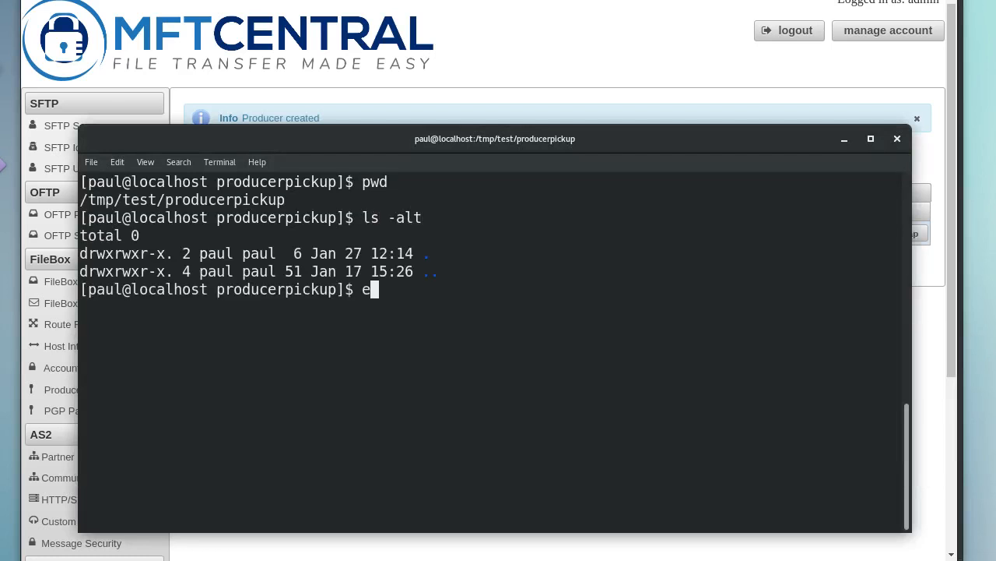
pyautogui.write('cho test >test.txt')
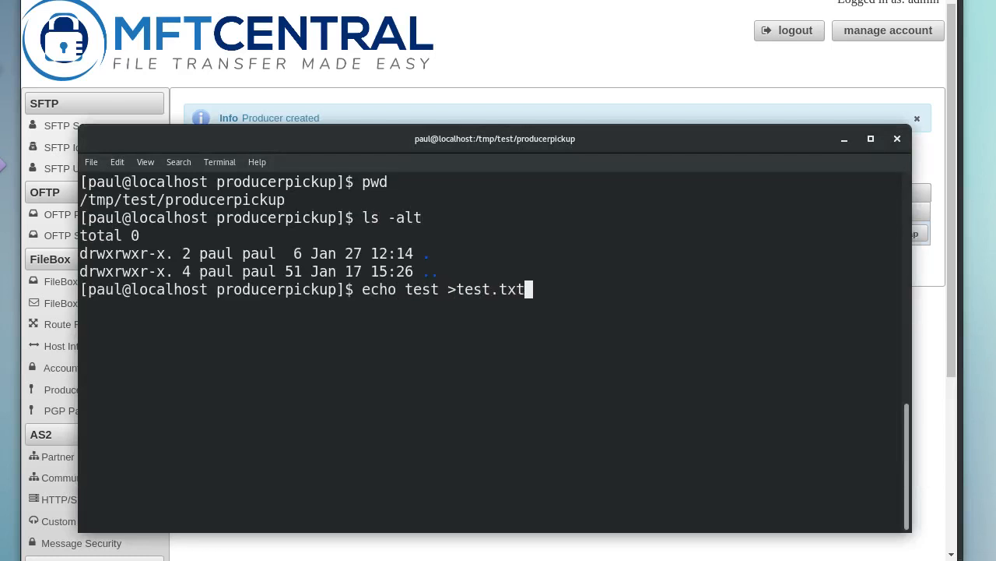
pyautogui.press('BackSpace')
pyautogui.press('BackSpace')
pyautogui.press('BackSpace')
pyautogui.press('BackSpace')
pyautogui.write('1.txt')
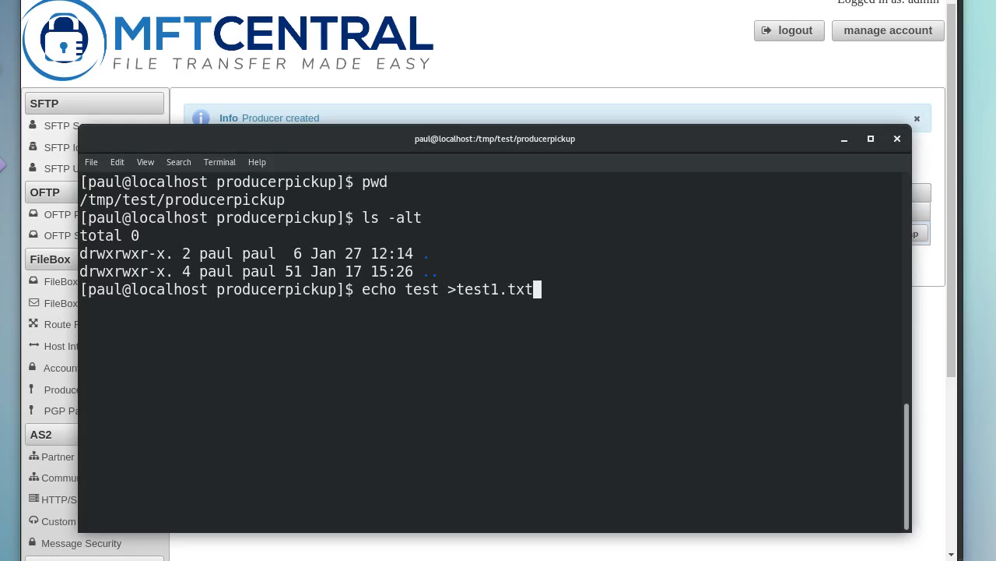
pyautogui.press('Return')
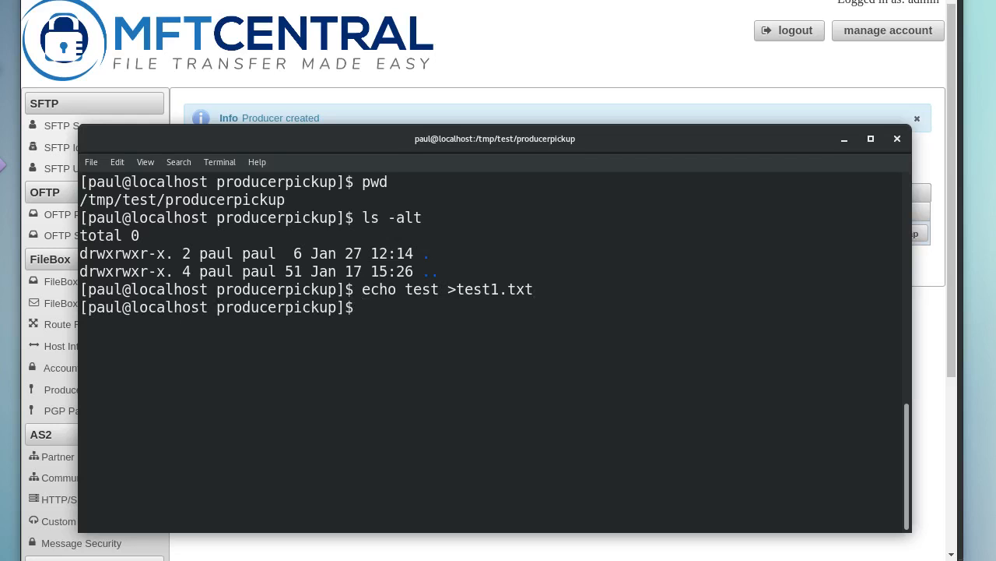
pyautogui.write('ls -alt')
pyautogui.press('Return')
# - Return to MFTCentral in the browser, reload the producer list to check its last run, and view the Thread Control page
pyautogui.click(550, 47)
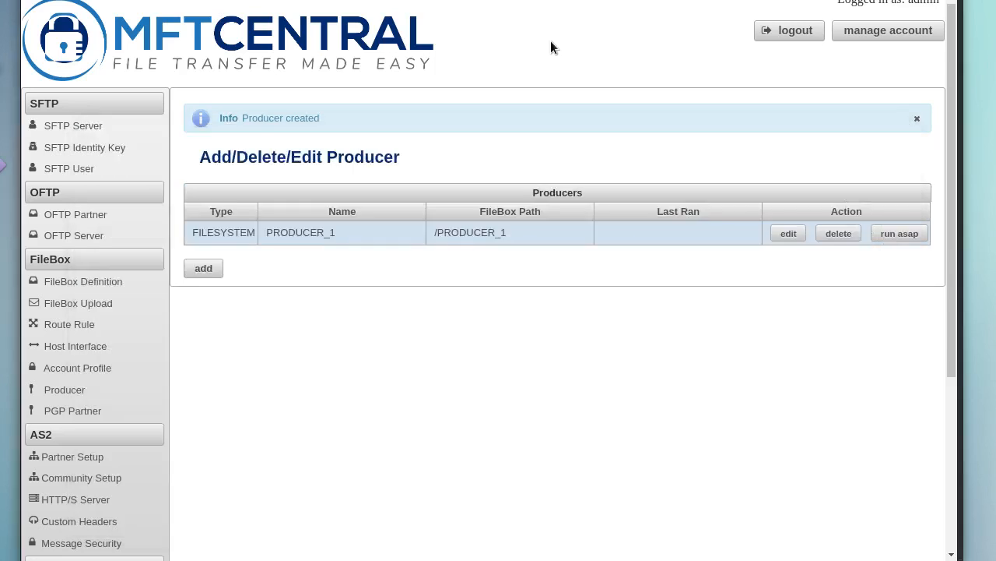
pyautogui.scroll(-3, 233, 424)
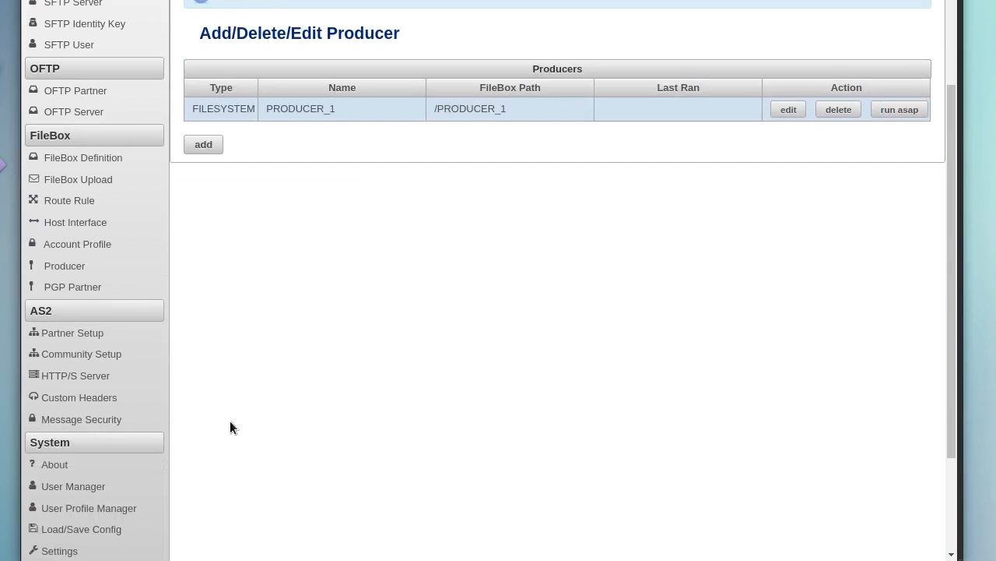
pyautogui.click(81, 265)
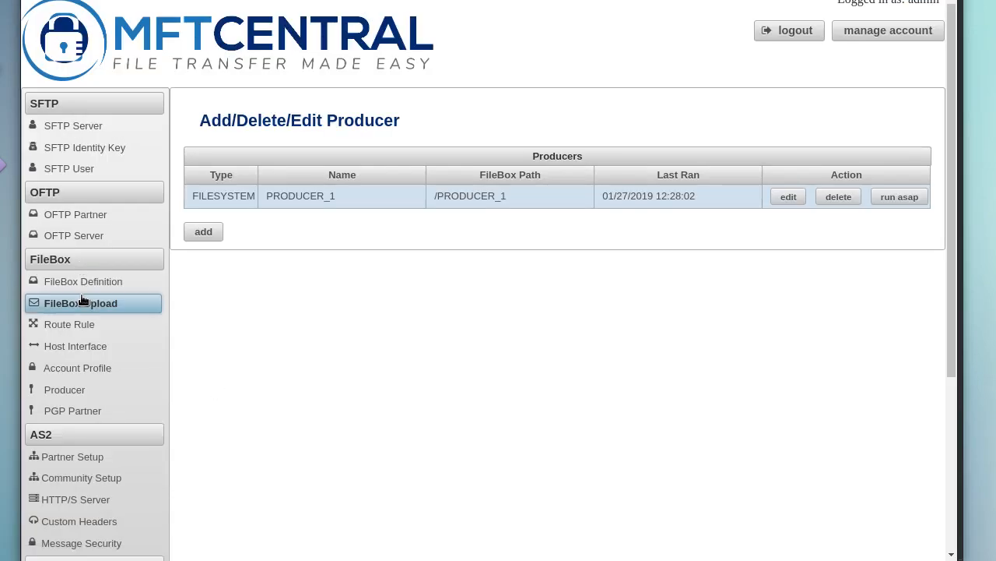
pyautogui.scroll(-1, 140, 458)
pyautogui.scroll(-2, 134, 451)
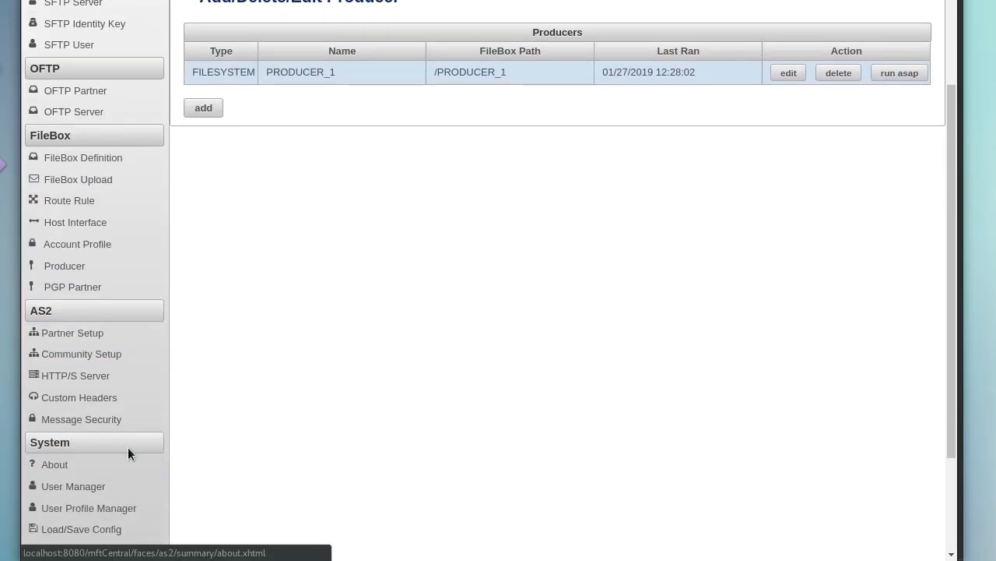
pyautogui.scroll(-1, 120, 444)
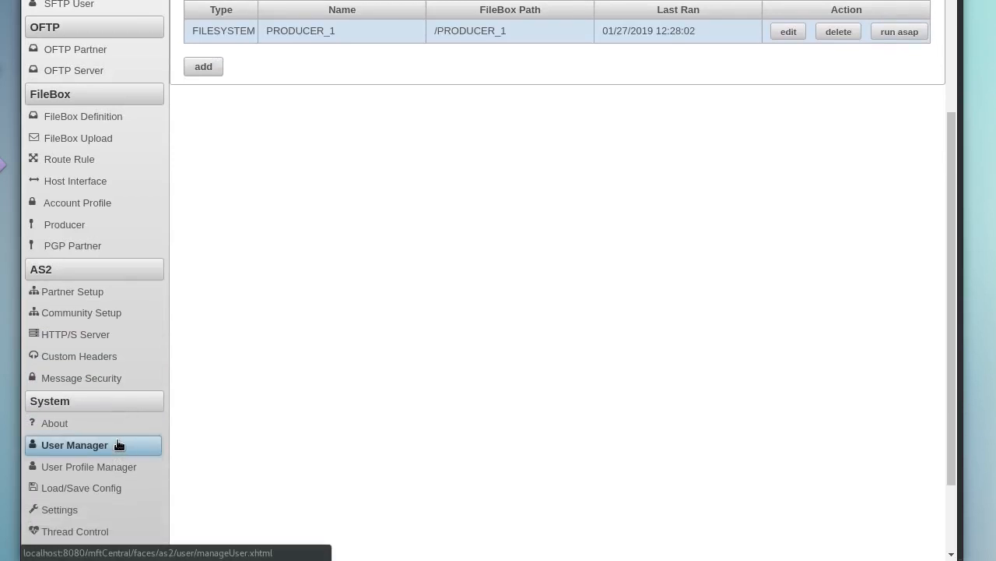
pyautogui.click(99, 531)
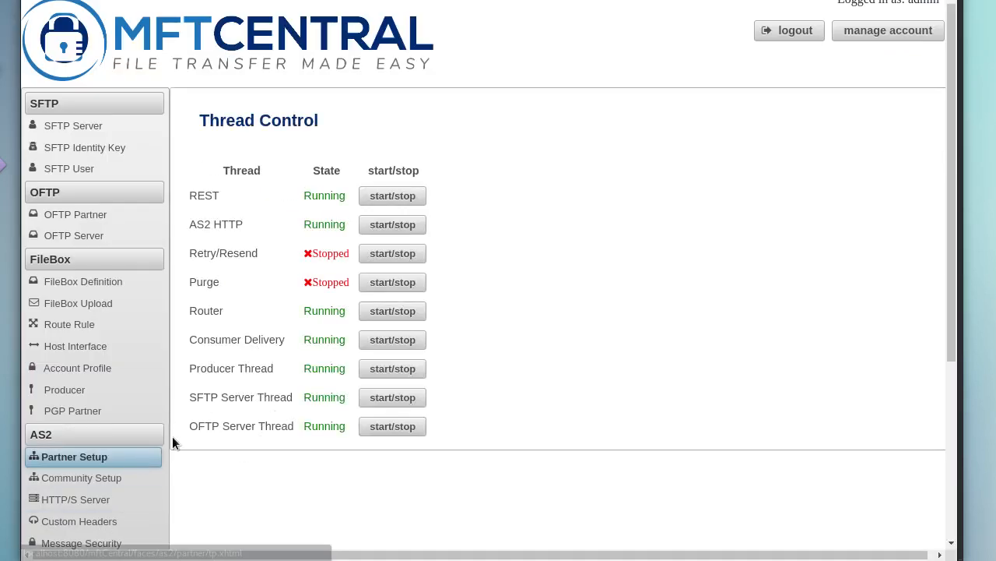
# - Switch back to the terminal and list the producerpickup directory again with ls -alt
pyautogui.hotkey('alt', 'Tab')
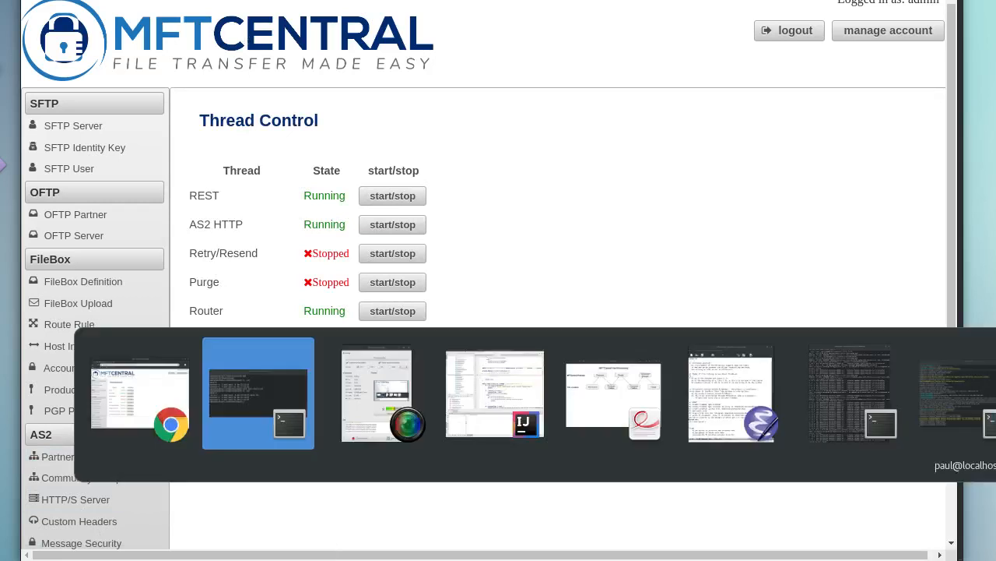
pyautogui.hotkey('alt', 'Tab')
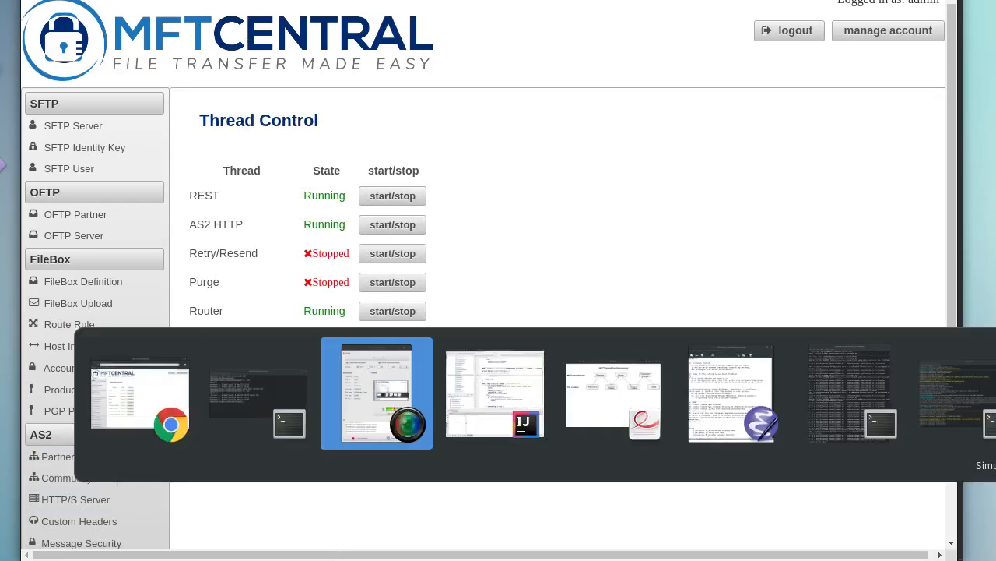
pyautogui.hotkey('alt', 'Tab')
pyautogui.hotkey('alt', 'Tab')
pyautogui.hotkey('alt', 'Tab')
pyautogui.hotkey('alt', 'Tab')
pyautogui.hotkey('alt', 'Tab')
pyautogui.hotkey('alt', 'Tab')
pyautogui.hotkey('alt', 'Tab')
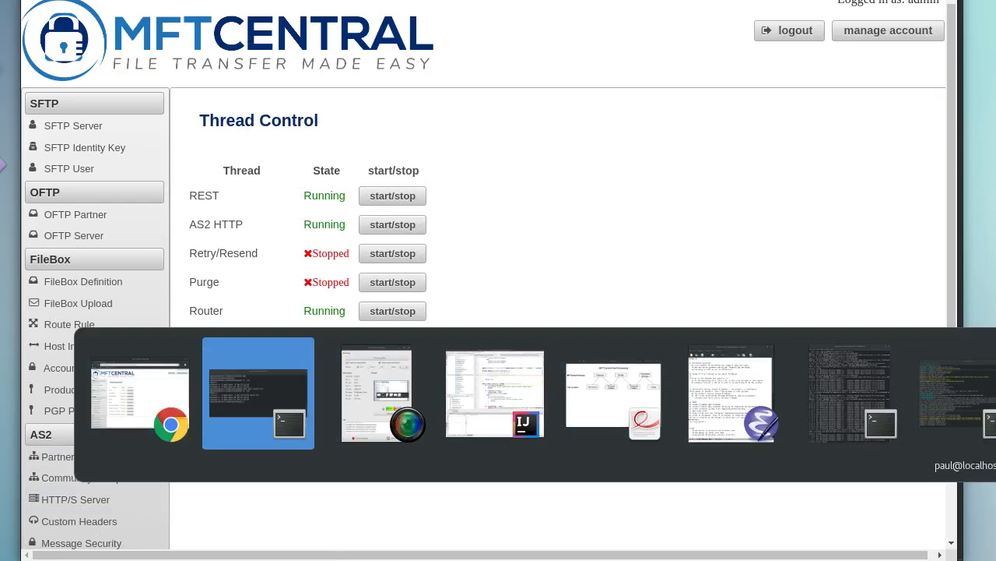
pyautogui.write('ls -alt')
pyautogui.press('Return')
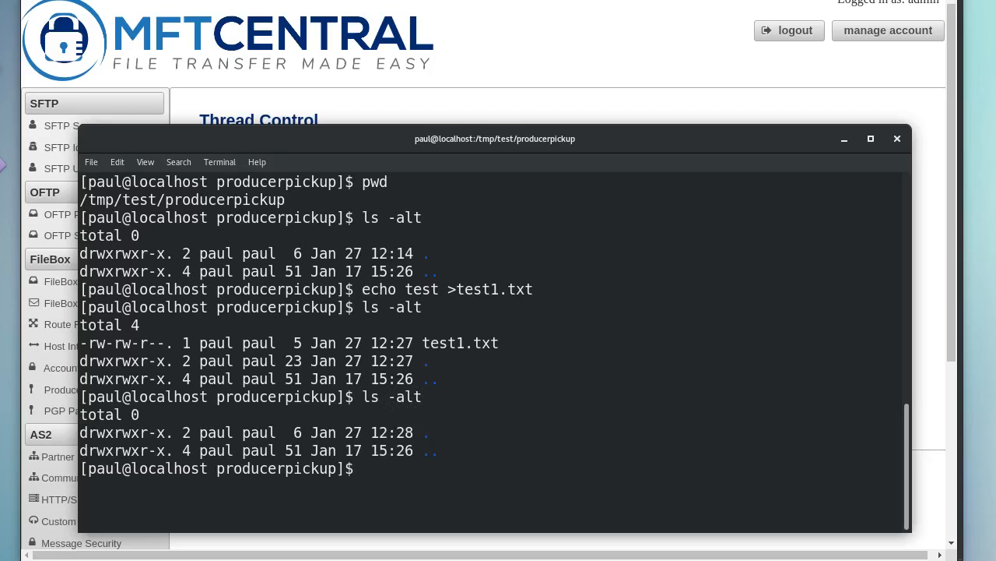
# - Go up to the parent directory, list it with ls -alt and show all files below it with find
pyautogui.write('cd ..')
pyautogui.press('Return')
pyautogui.write('ls -alt')
pyautogui.press('Return')
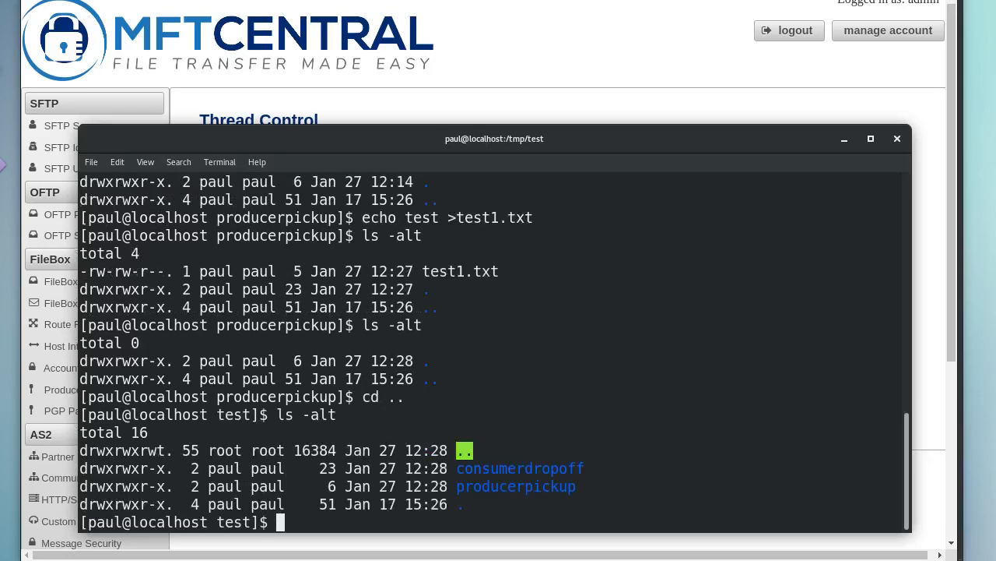
pyautogui.write('find .')
pyautogui.press('Return')
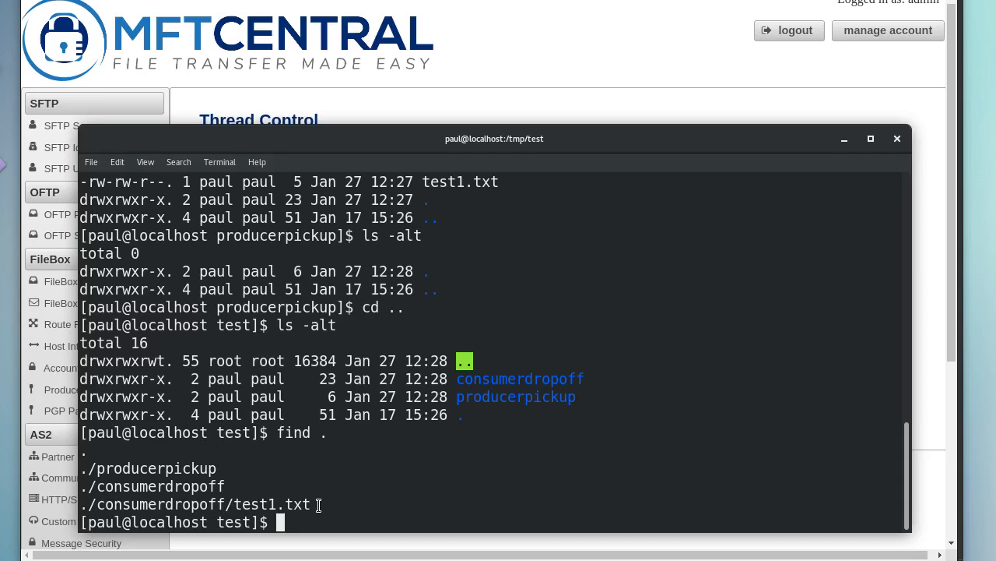
# - Return to MFTCentral in the browser, show all messages from the past 24 hours and expand the delivered test1.txt entry
pyautogui.click(609, 73)
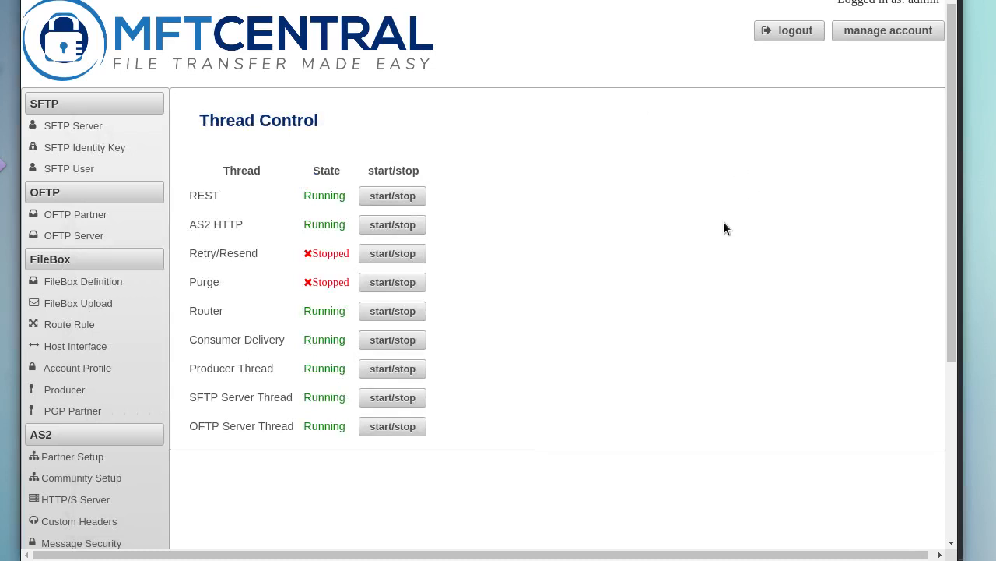
pyautogui.scroll(-5, 723, 224)
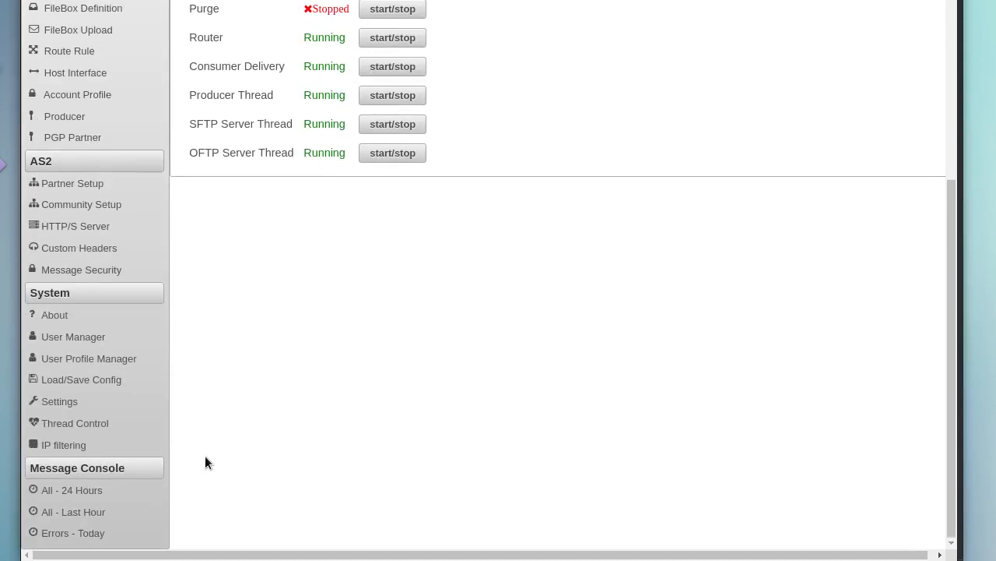
pyautogui.click(93, 490)
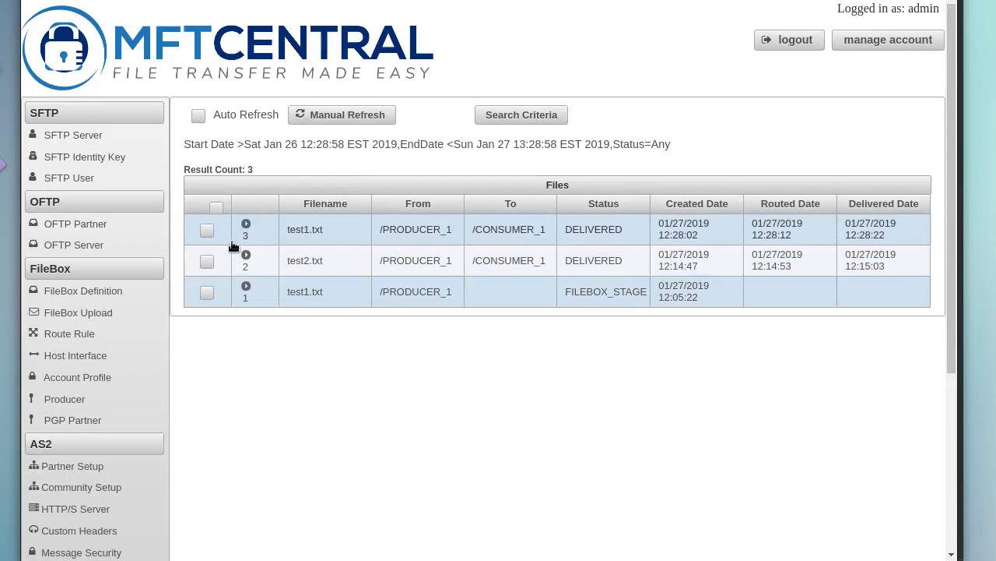
pyautogui.click(247, 225)
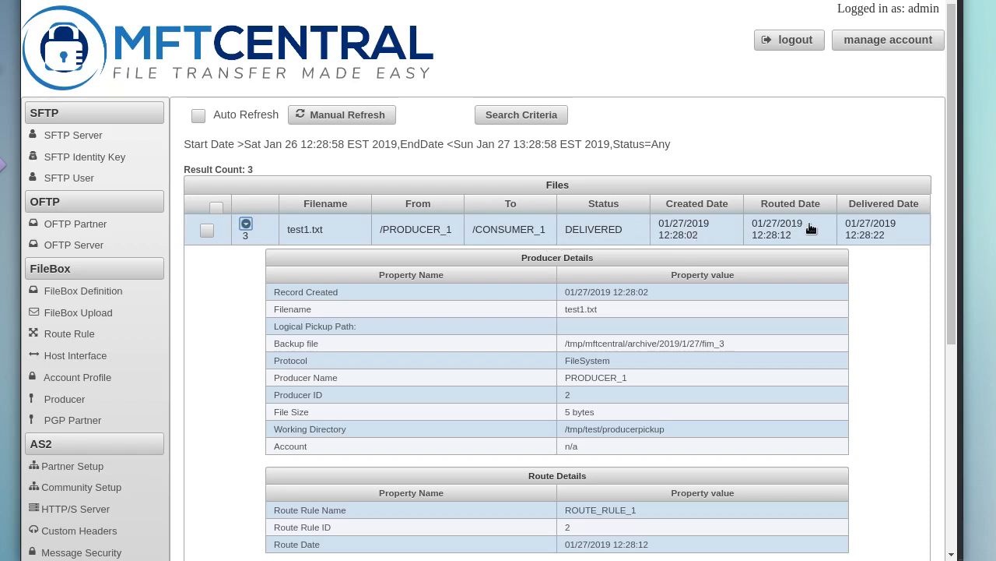
# - Examine the producer, route, consumer and delivery details of the test1.txt transfer, ending back at the beginning of the file list
pyautogui.scroll(-2, 883, 231)
pyautogui.scroll(-1, 885, 231)
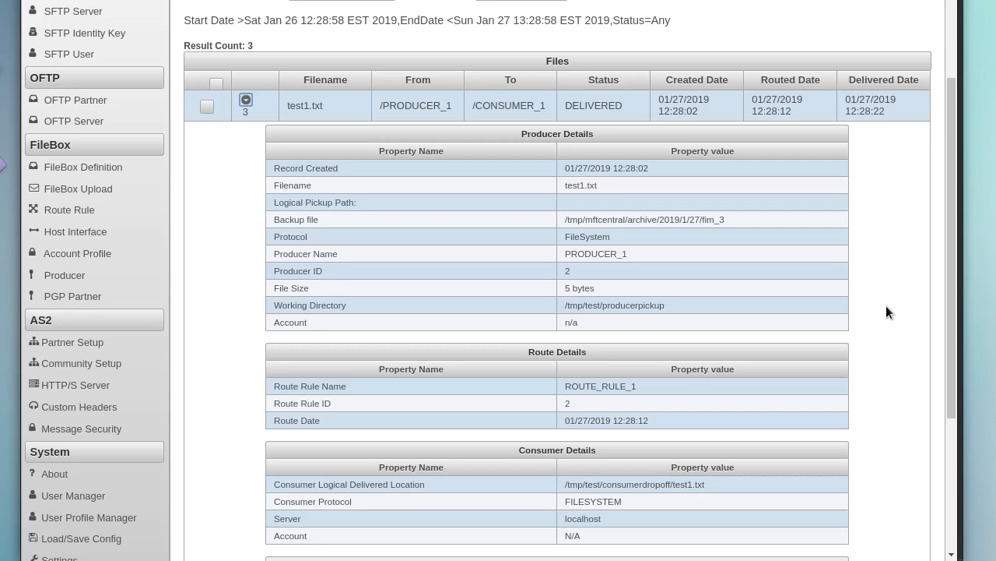
pyautogui.scroll(-1, 794, 303)
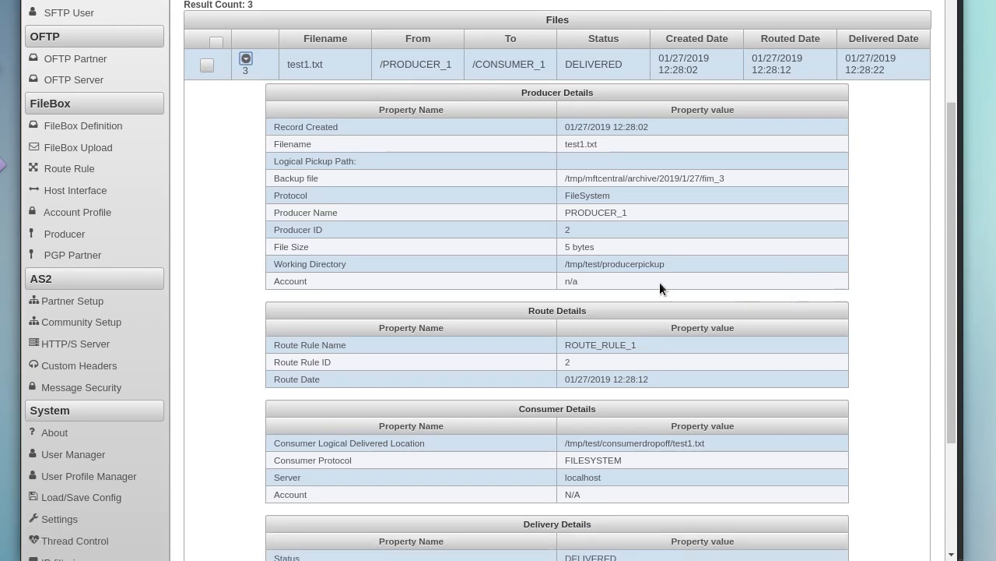
pyautogui.scroll(-1, 577, 272)
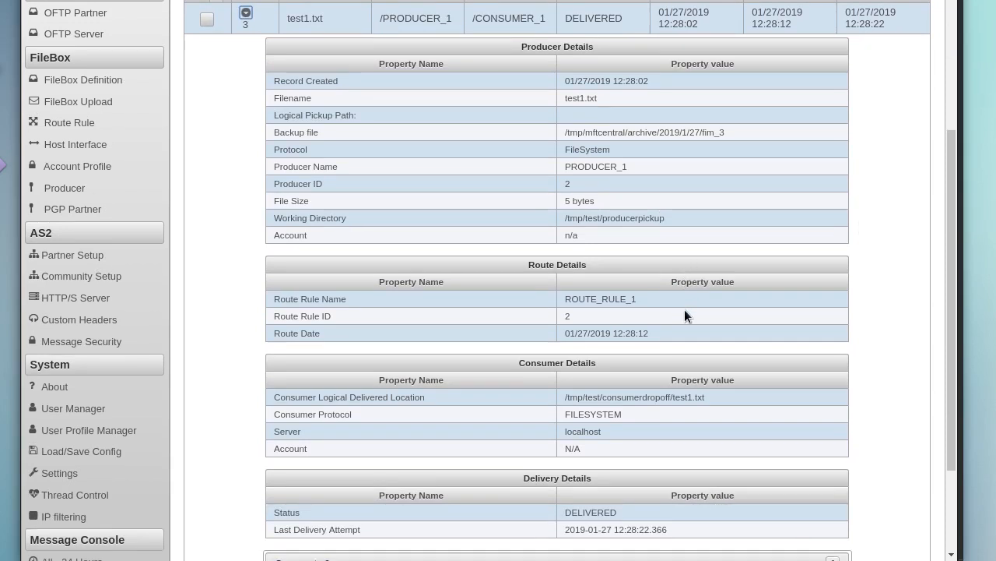
pyautogui.scroll(-1, 684, 312)
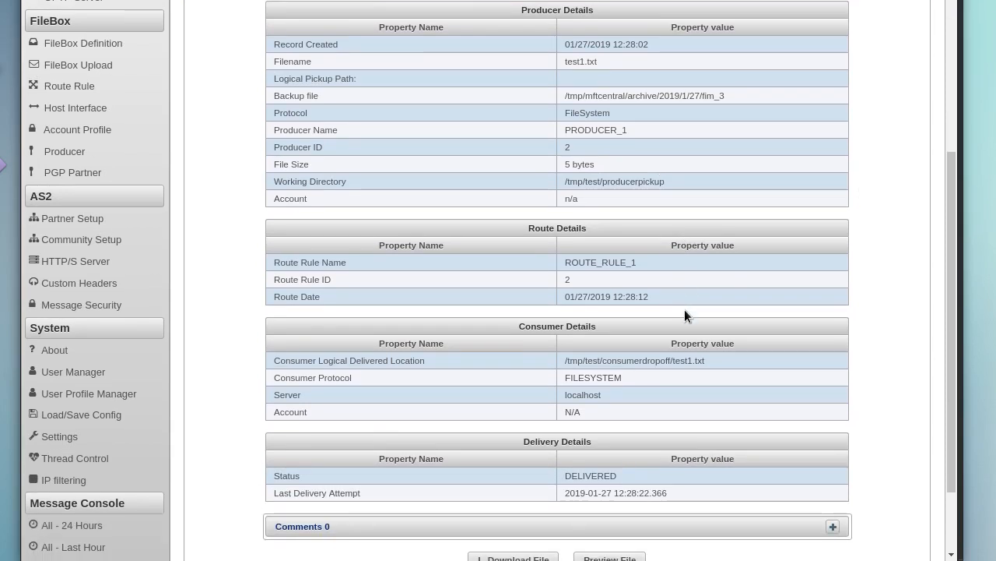
pyautogui.scroll(-1, 720, 306)
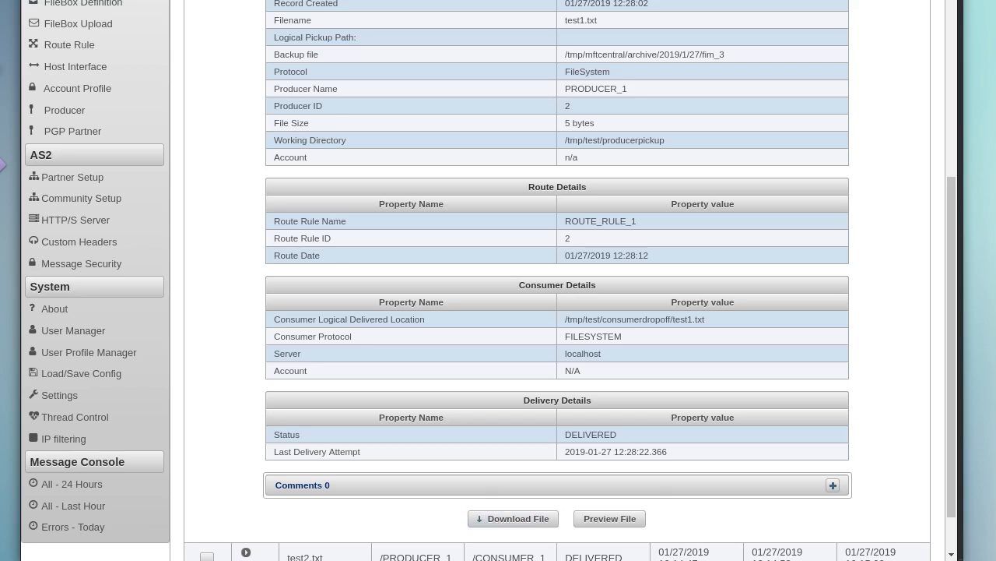
pyautogui.moveTo(954, 512); pyautogui.dragTo(953, 282)
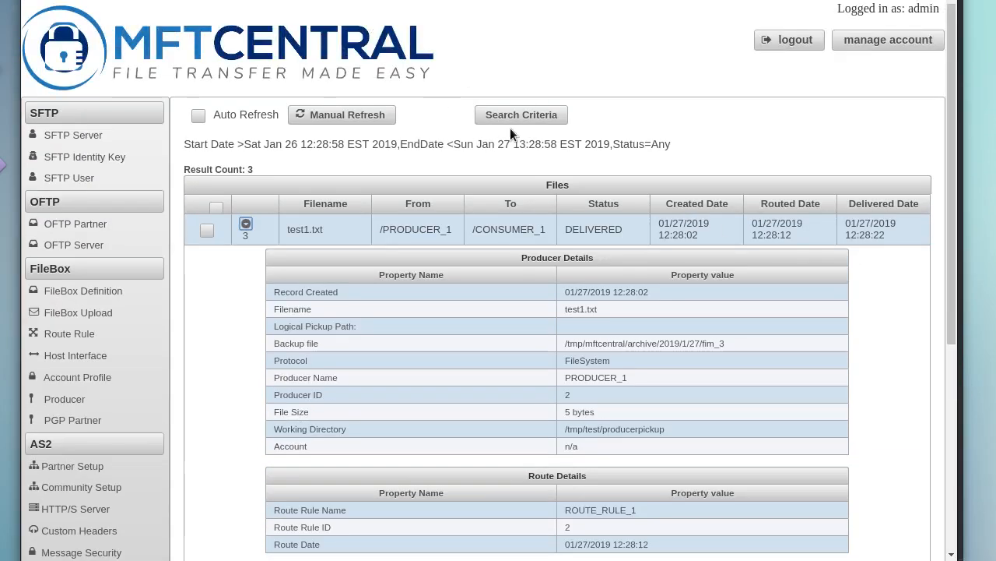